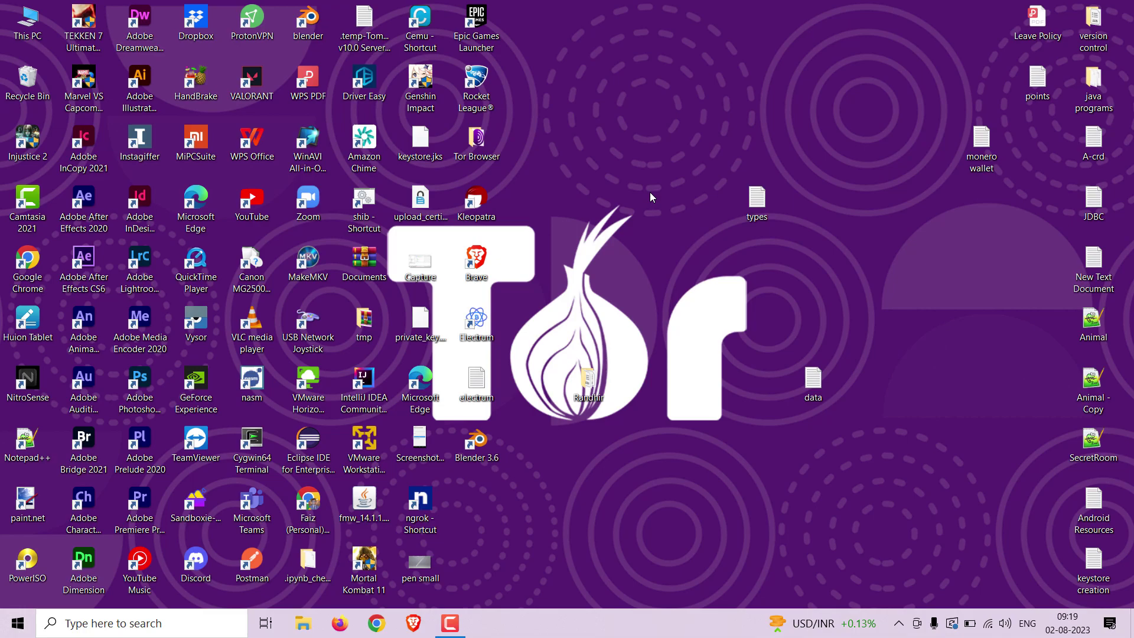
# Step: Launch Google Chrome from the taskbar
pyautogui.click(377, 623)
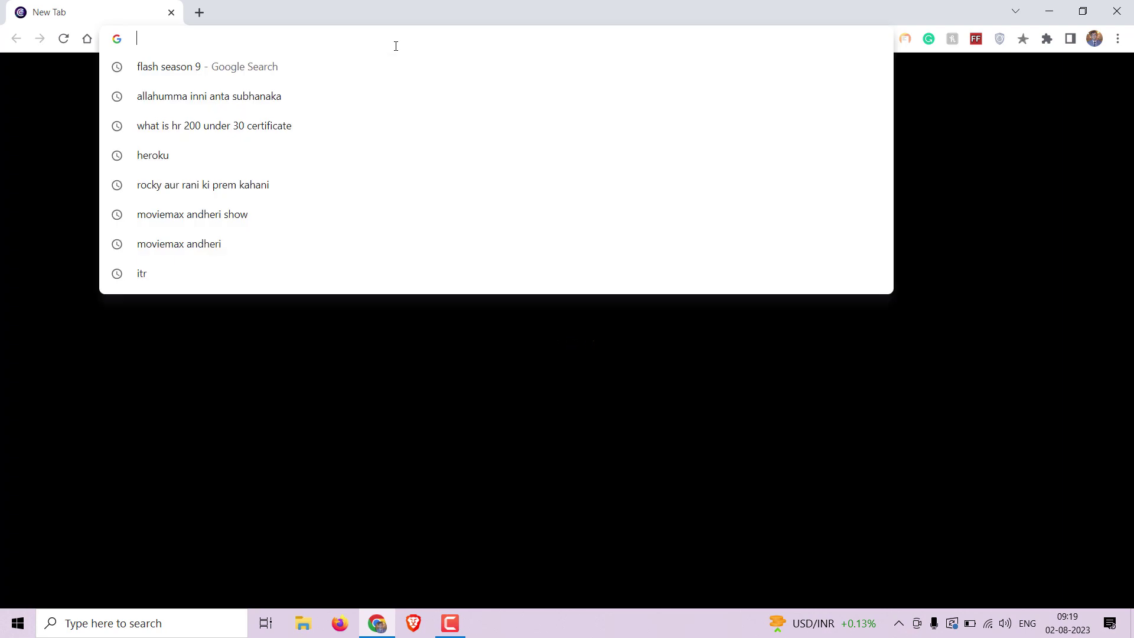
pyautogui.write('g')
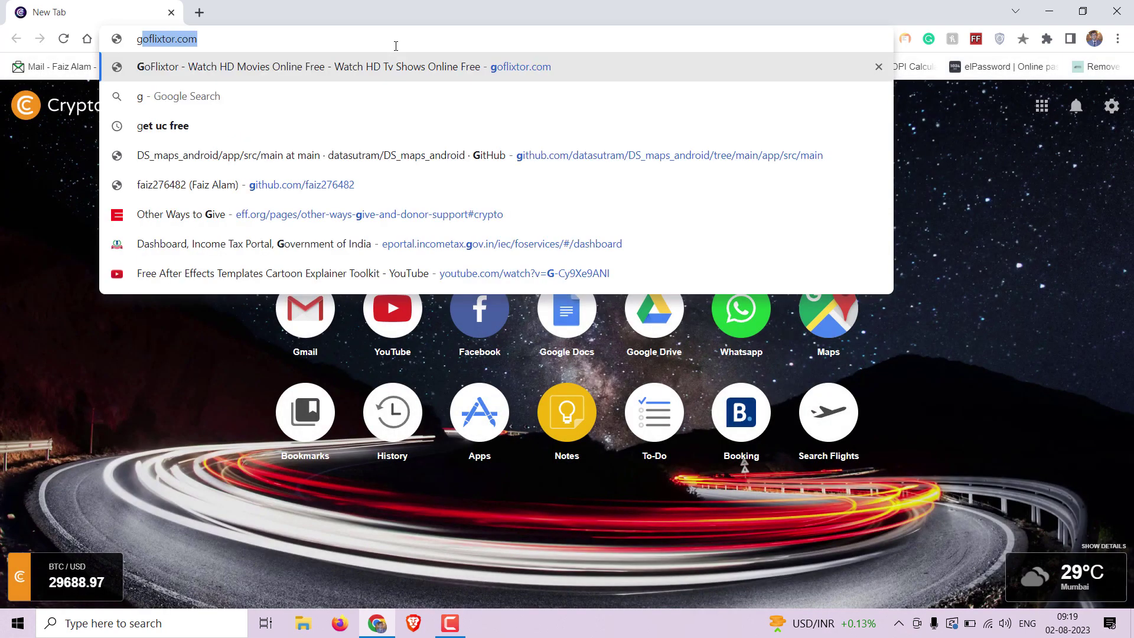
pyautogui.write('www.')
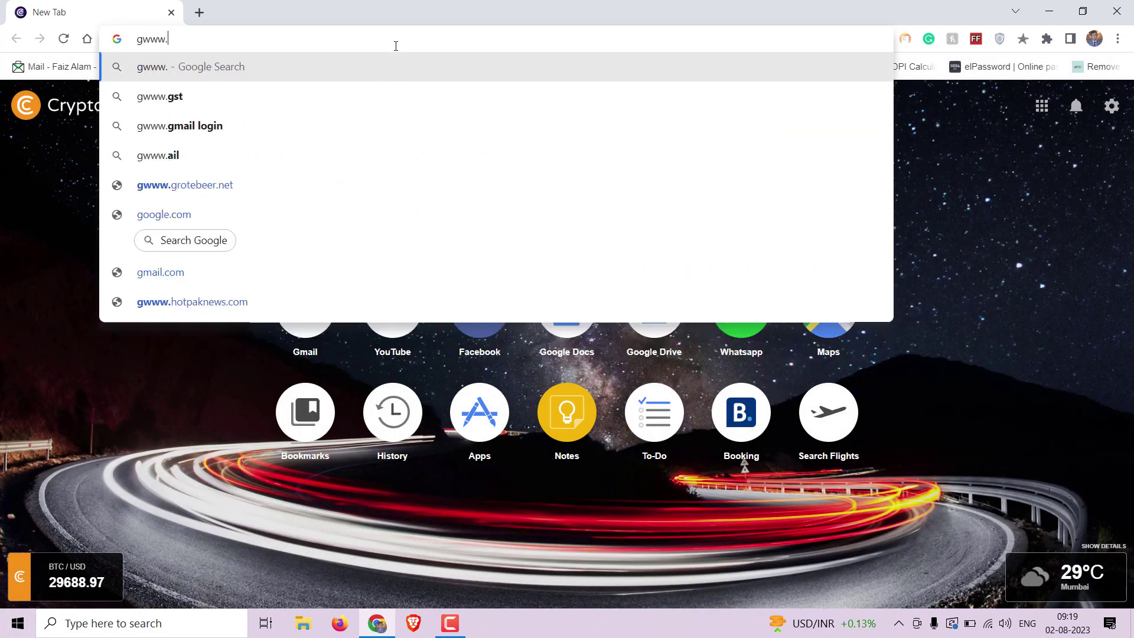
pyautogui.hotkey('ctrl', 'a')
pyautogui.press('BackSpace')
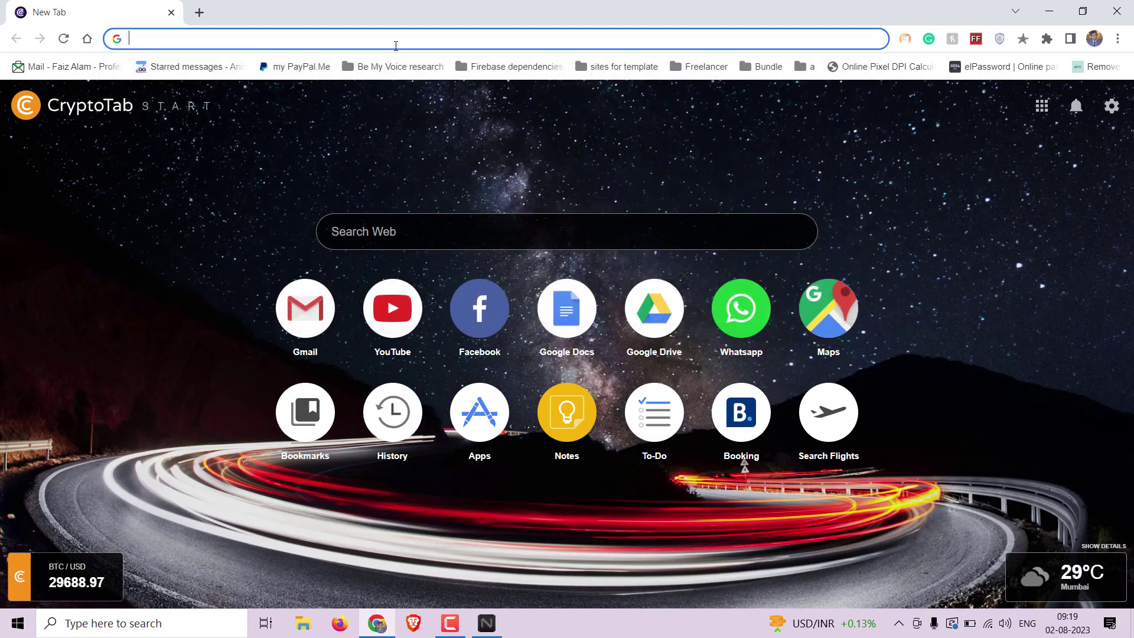
pyautogui.write('www.')
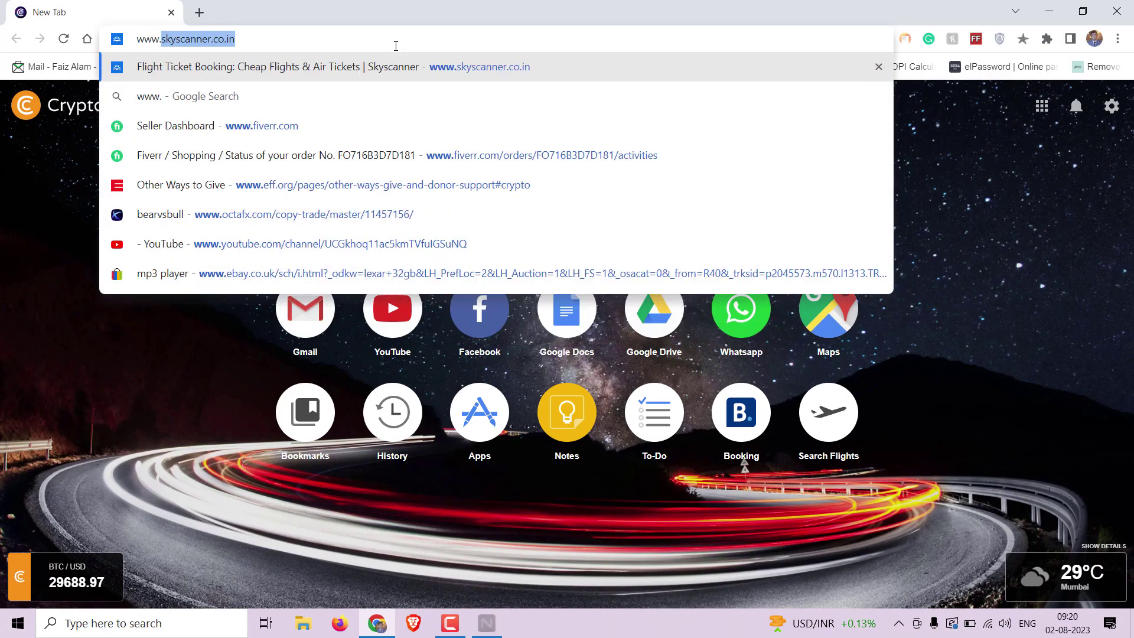
pyautogui.write('getmonero')
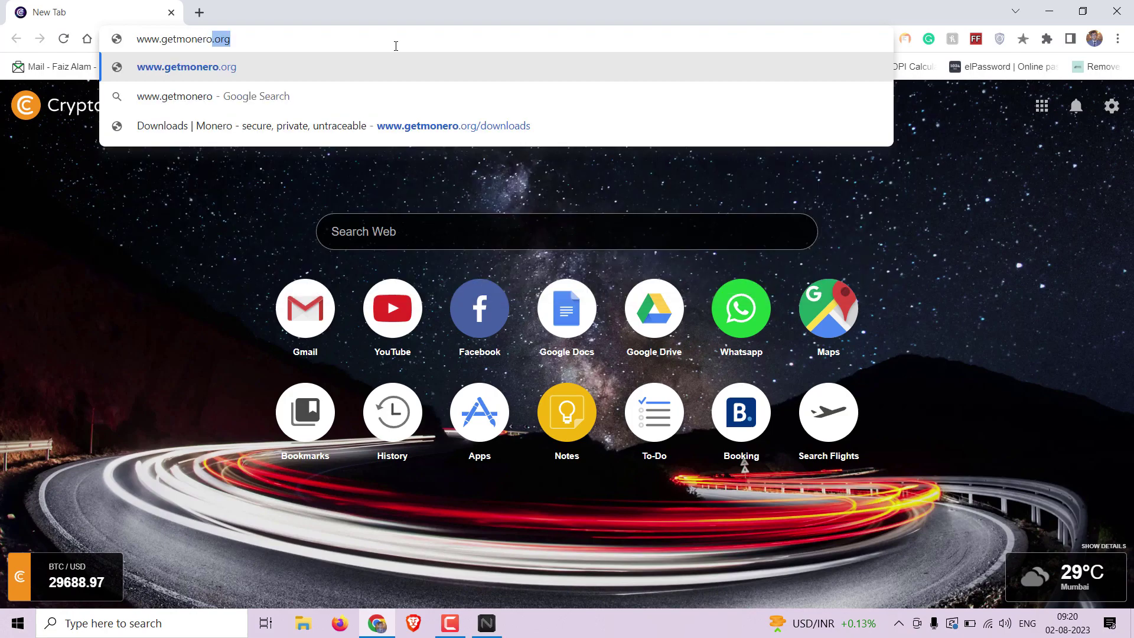
pyautogui.write('.com')
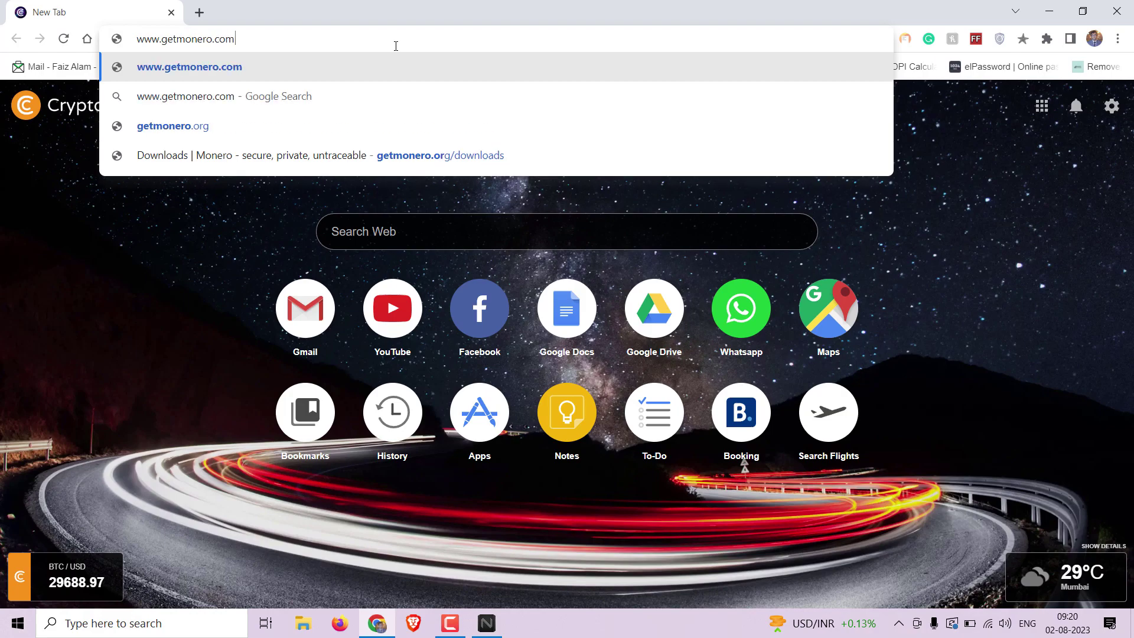
pyautogui.press('Return')
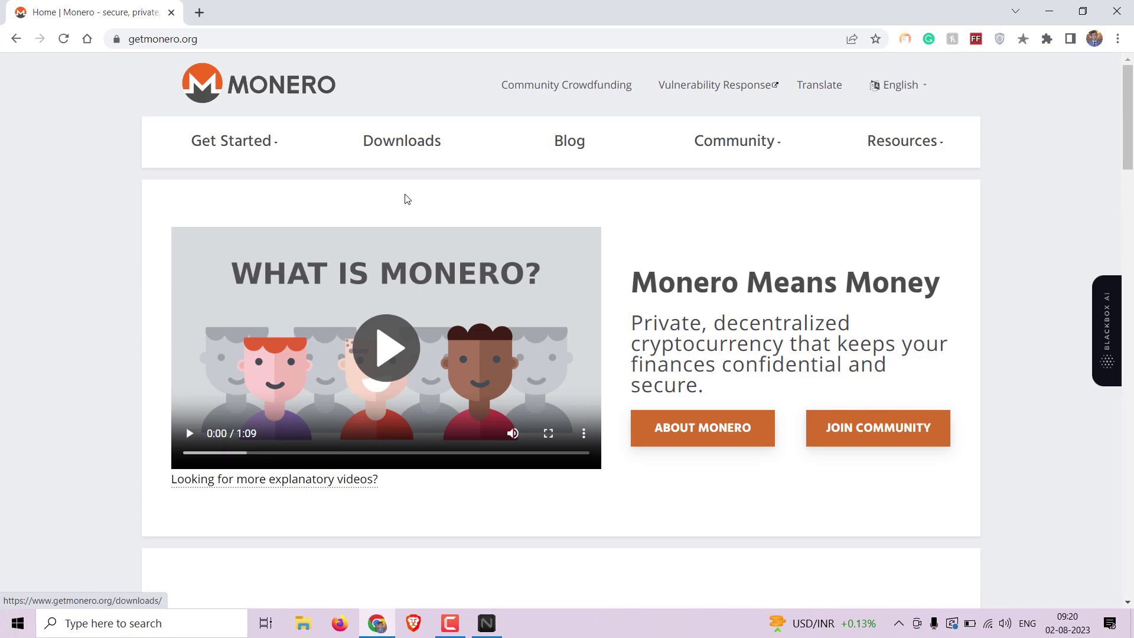
# Step: Download the Windows 64-bit (Installer) from the Downloads page and run monero-gui-install-win-x64-v0.18.2.2.exe
pyautogui.click(402, 148)
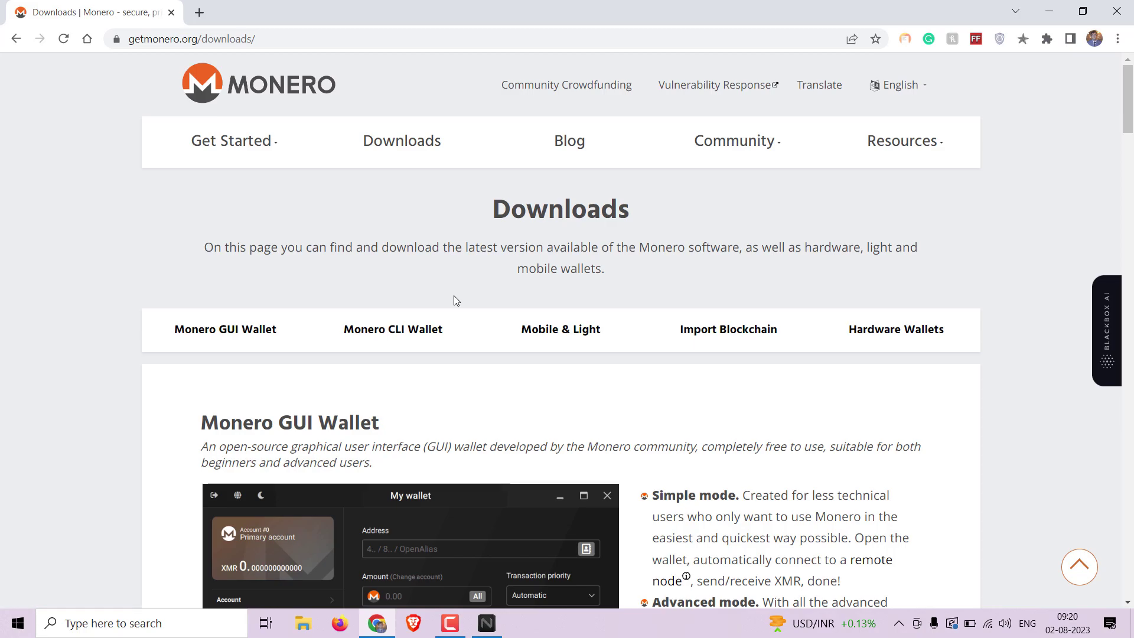
pyautogui.scroll(-3, 454, 300)
pyautogui.scroll(-7, 455, 300)
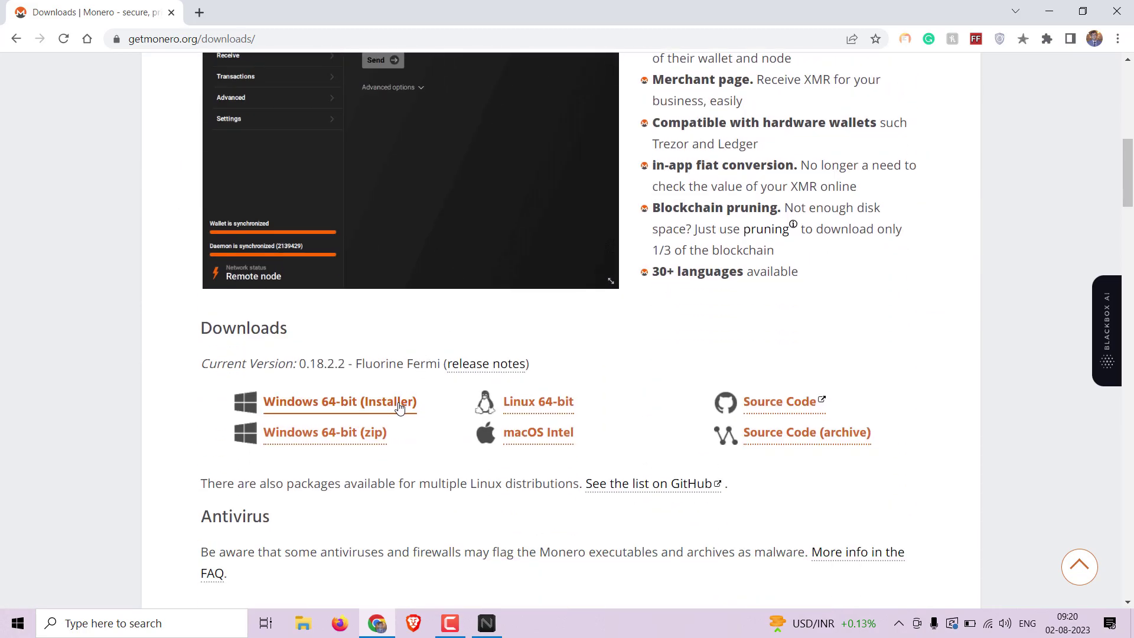
pyautogui.click(399, 407)
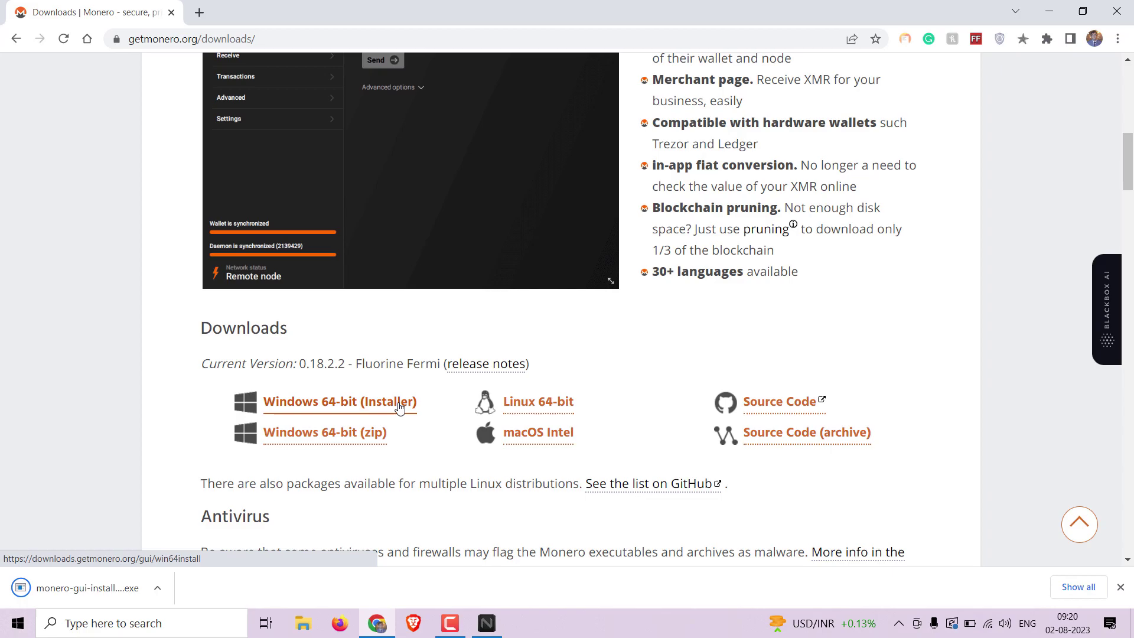
pyautogui.click(133, 588)
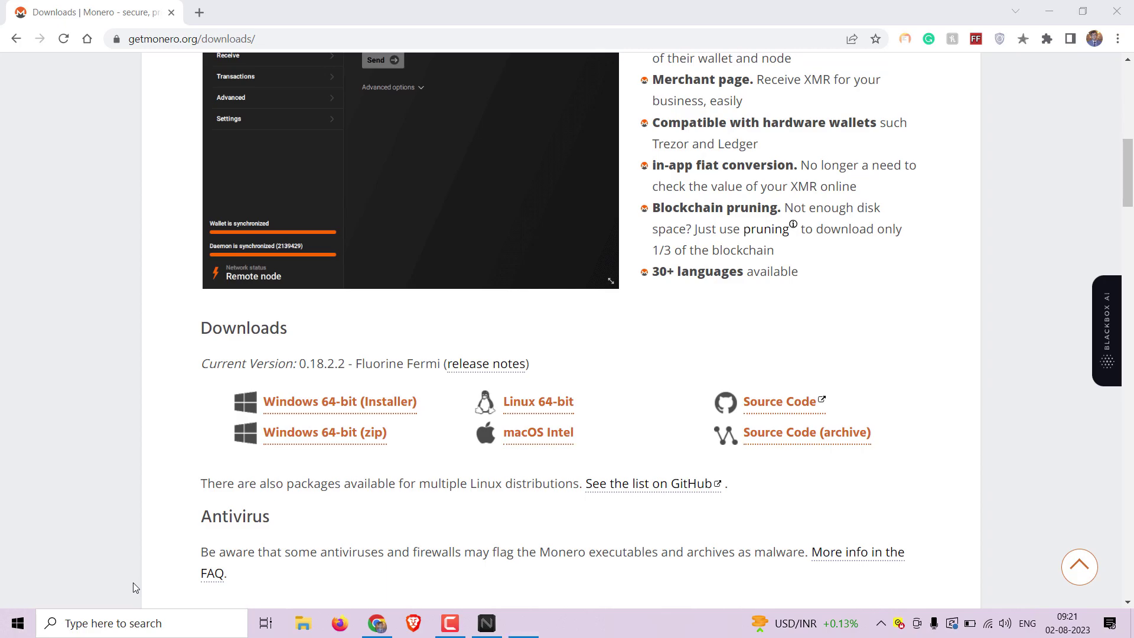
# Step: Accept the license, keep default folders and the desktop icon, install, and finish without the ReadMe
pyautogui.click(654, 434)
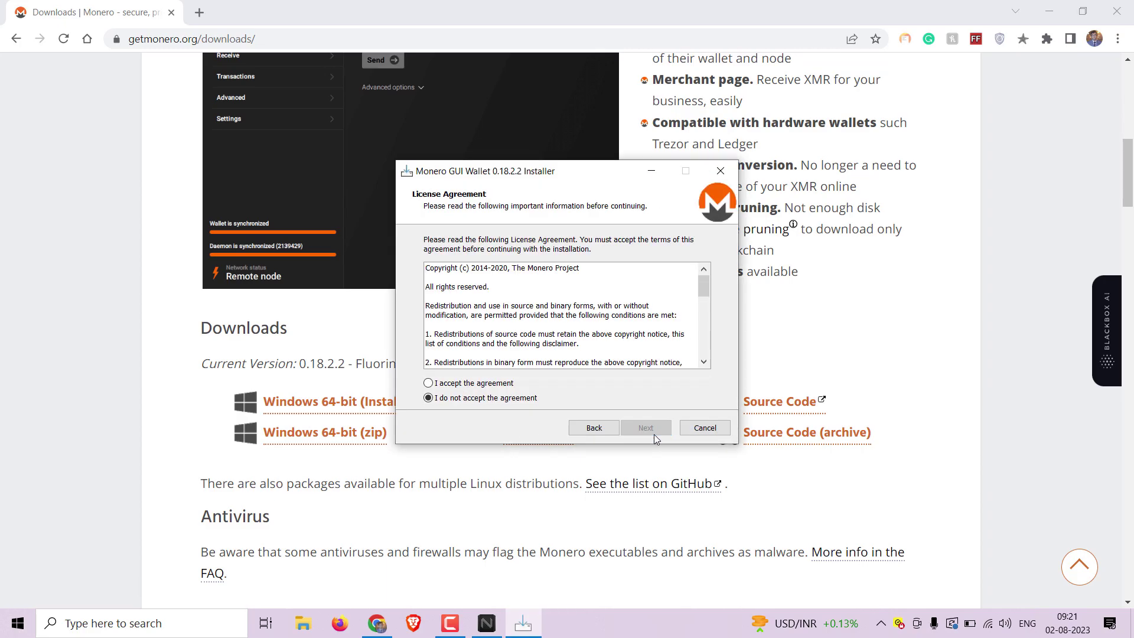
pyautogui.click(511, 384)
pyautogui.click(639, 427)
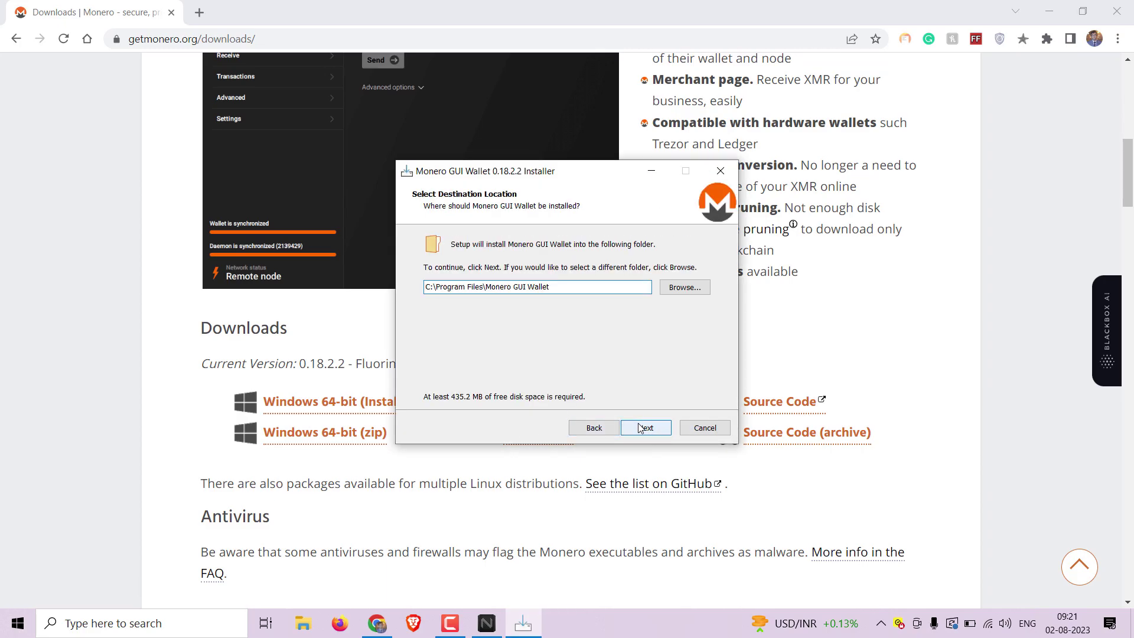
pyautogui.click(640, 428)
pyautogui.click(640, 427)
pyautogui.click(639, 428)
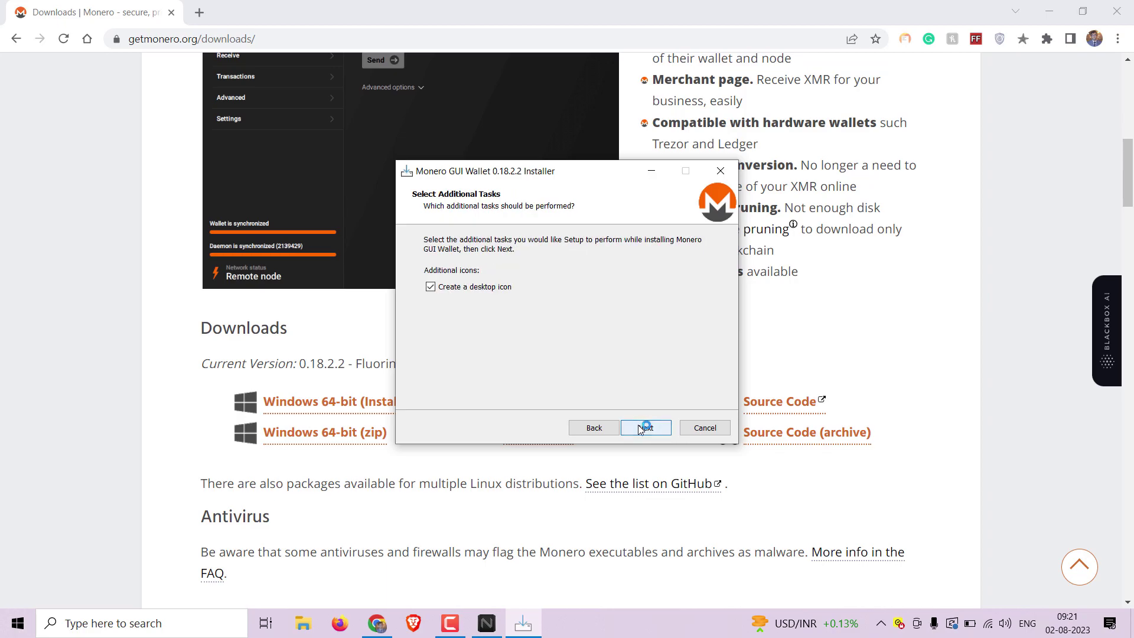
pyautogui.click(639, 428)
pyautogui.click(640, 428)
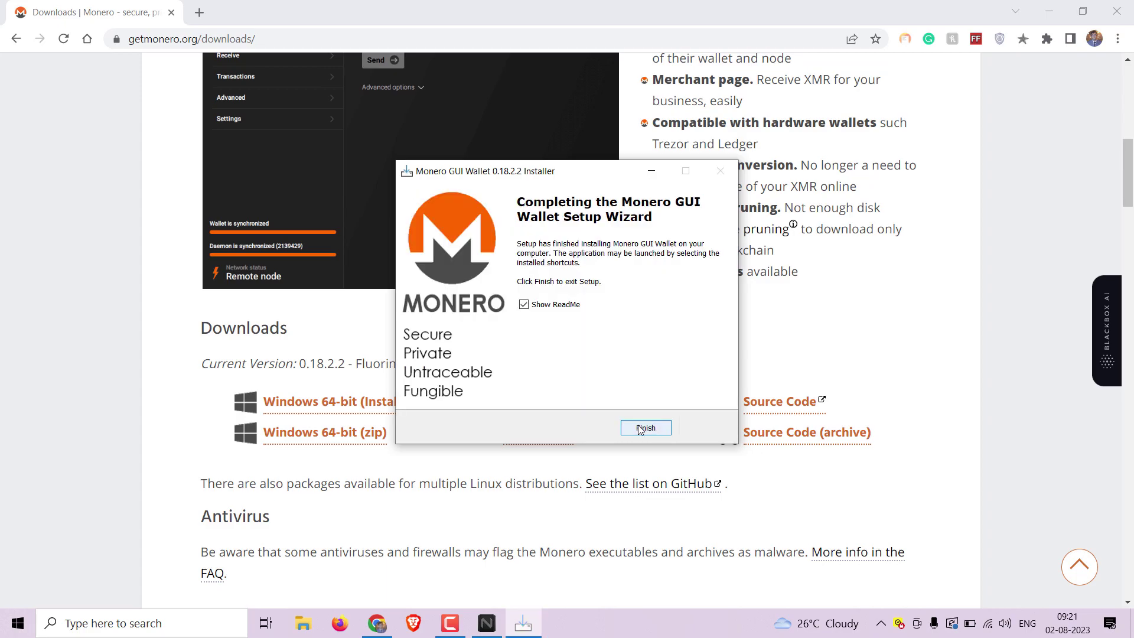
pyautogui.click(524, 304)
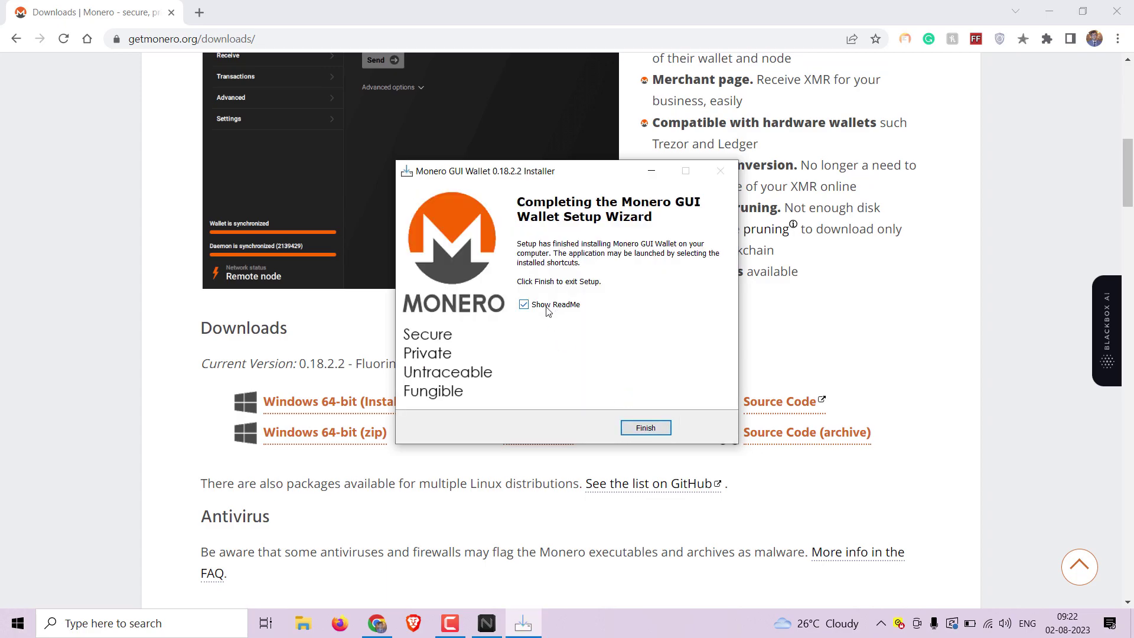
pyautogui.click(646, 428)
# Step: Start the GUI Wallet from its desktop icon and allow its access through Windows Firewall
pyautogui.press('super+d')
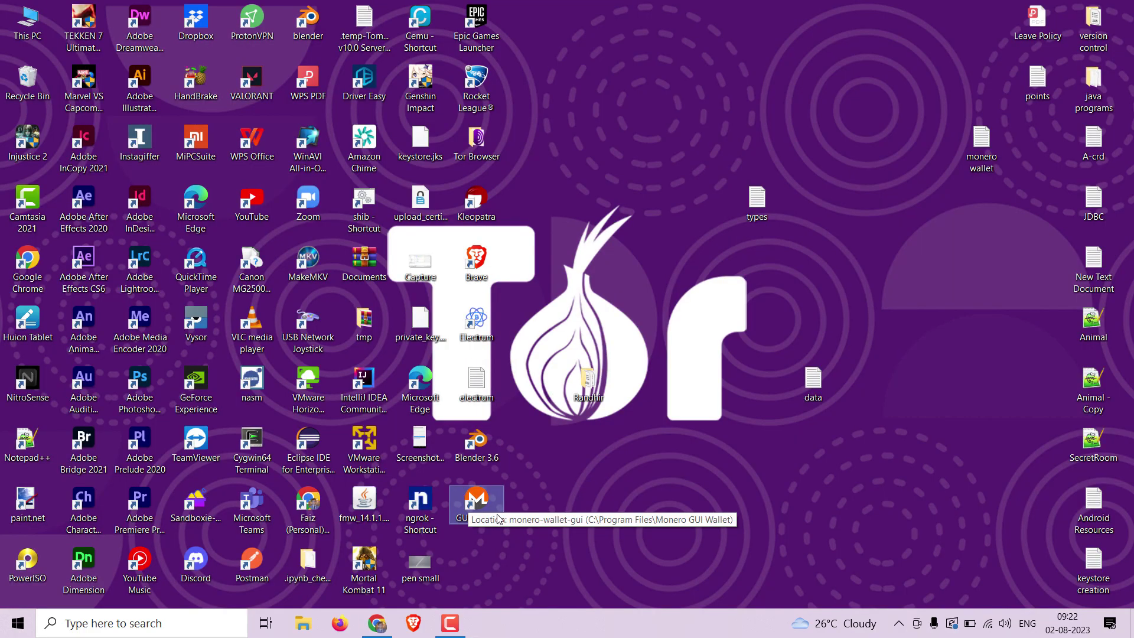
pyautogui.doubleClick(477, 514)
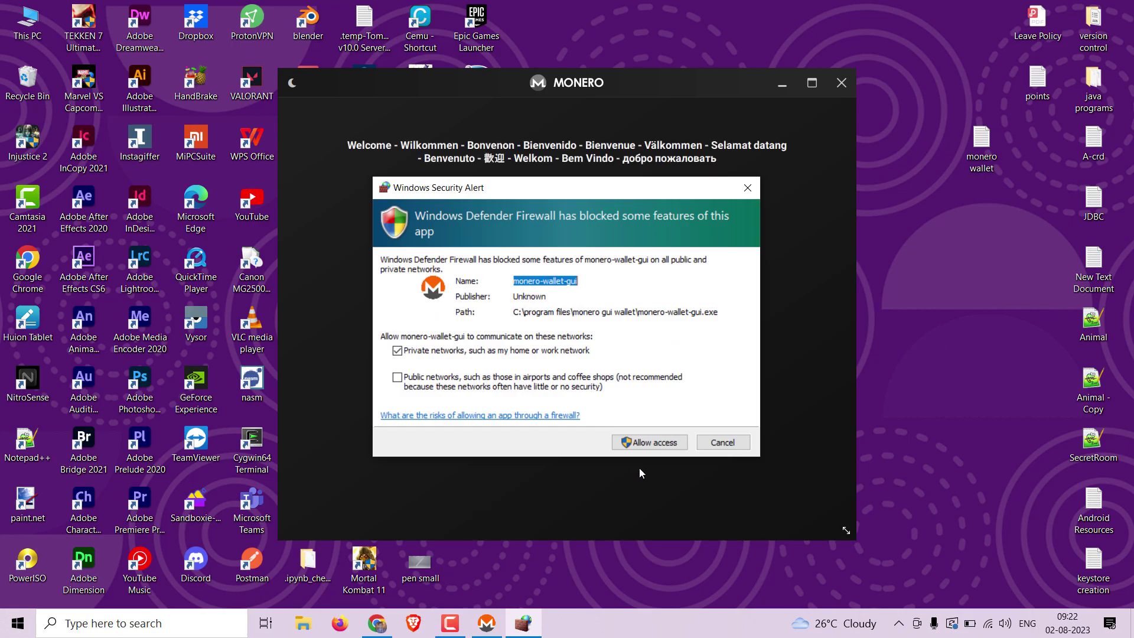
pyautogui.click(643, 448)
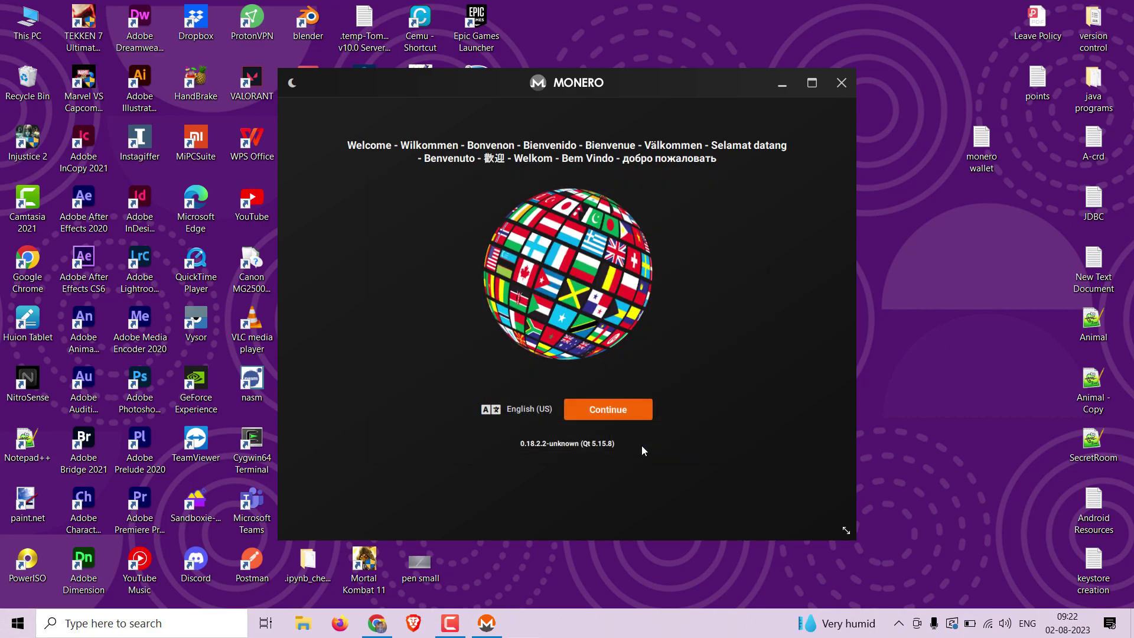
# Step: Continue past the welcome screen with English (US) kept as the language
pyautogui.click(631, 418)
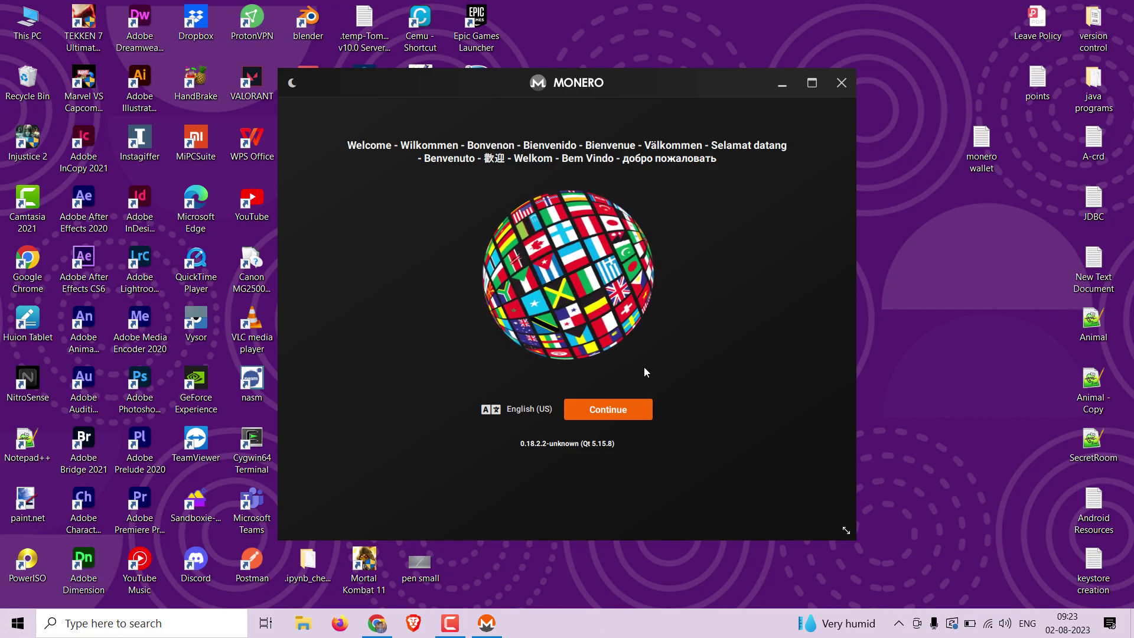
pyautogui.click(613, 417)
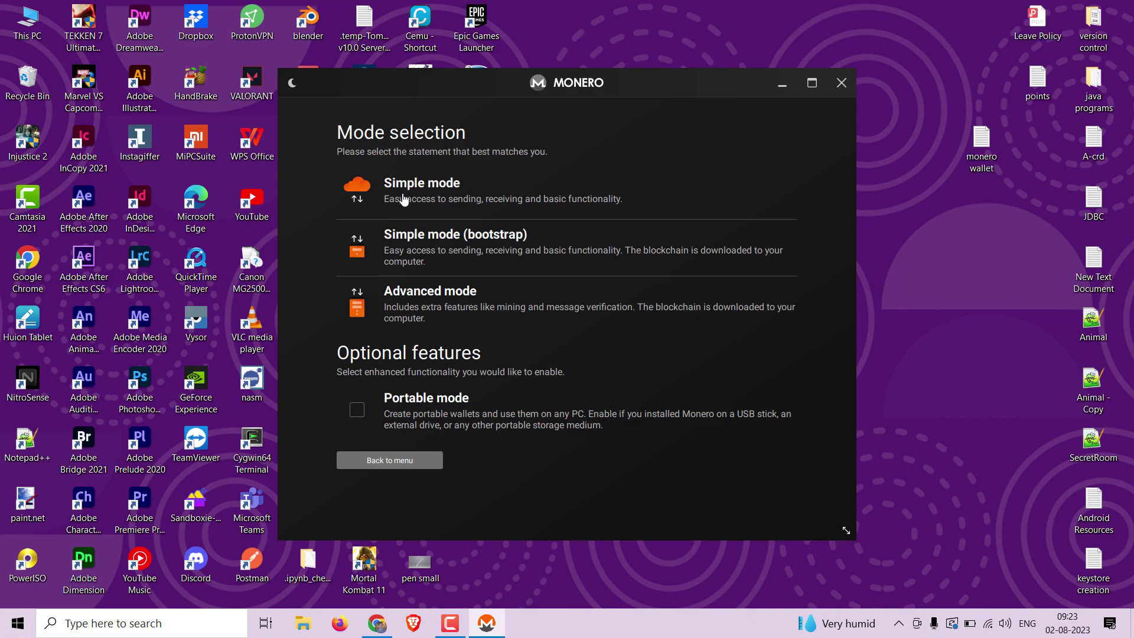
# Step: Select Simple mode, tick the third-party server privacy acknowledgement, and continue
pyautogui.click(574, 203)
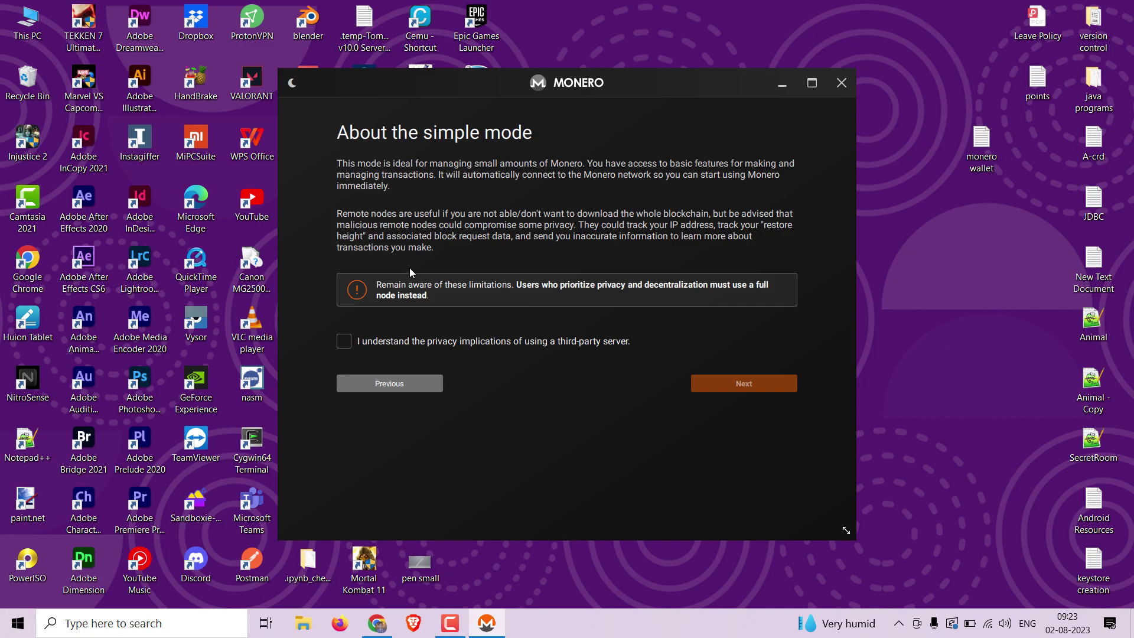
pyautogui.click(395, 346)
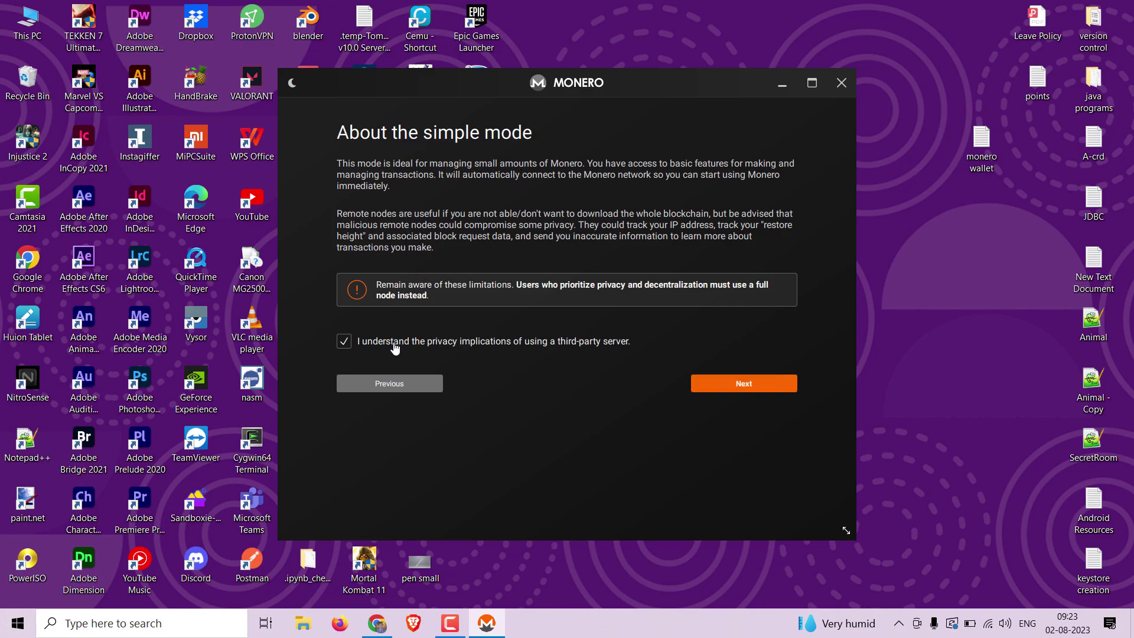
pyautogui.click(716, 388)
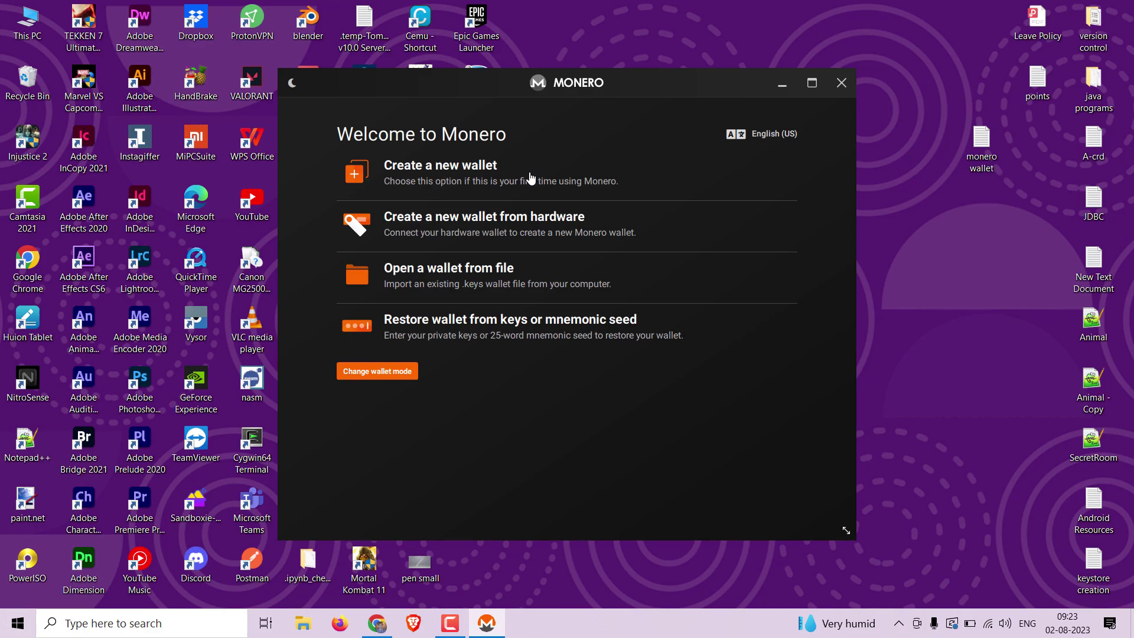
# Step: Choose Create a new wallet and accept the default wallet name
pyautogui.click(530, 178)
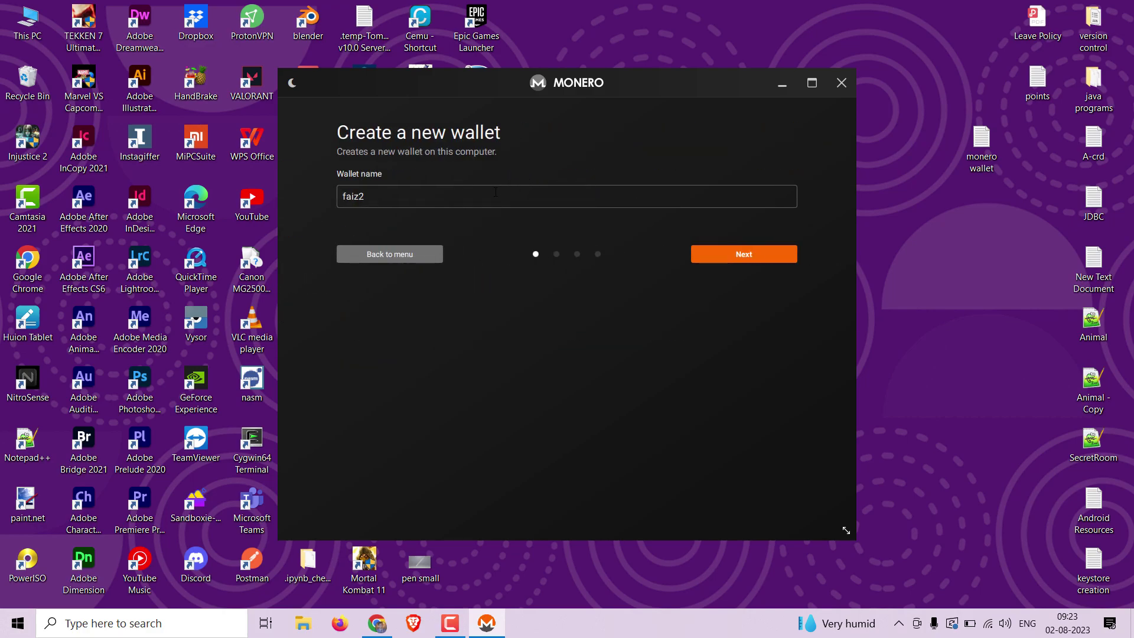
pyautogui.click(738, 255)
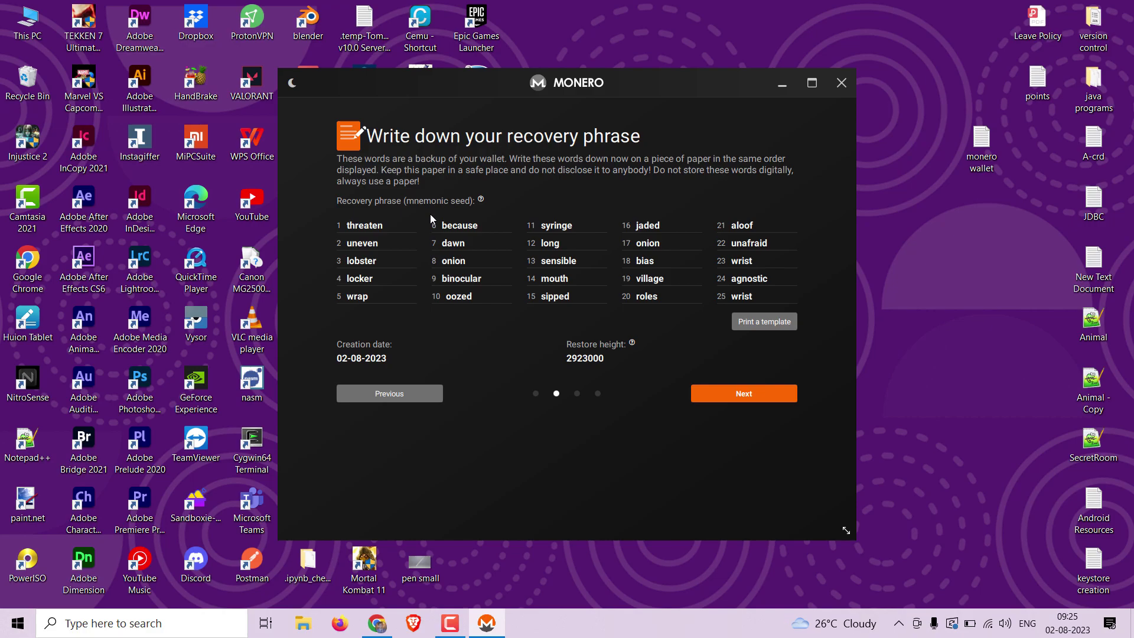
# Step: On the verification page, type the missing recovery-phrase words, correcting a misspelled word
pyautogui.click(734, 398)
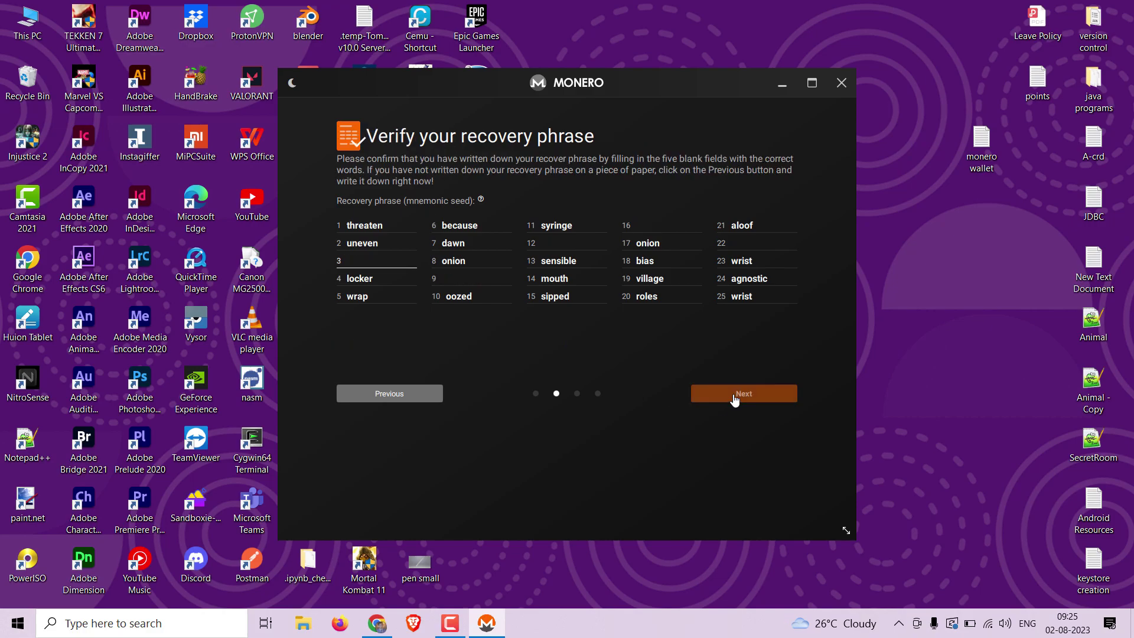
pyautogui.press('BackSpace')
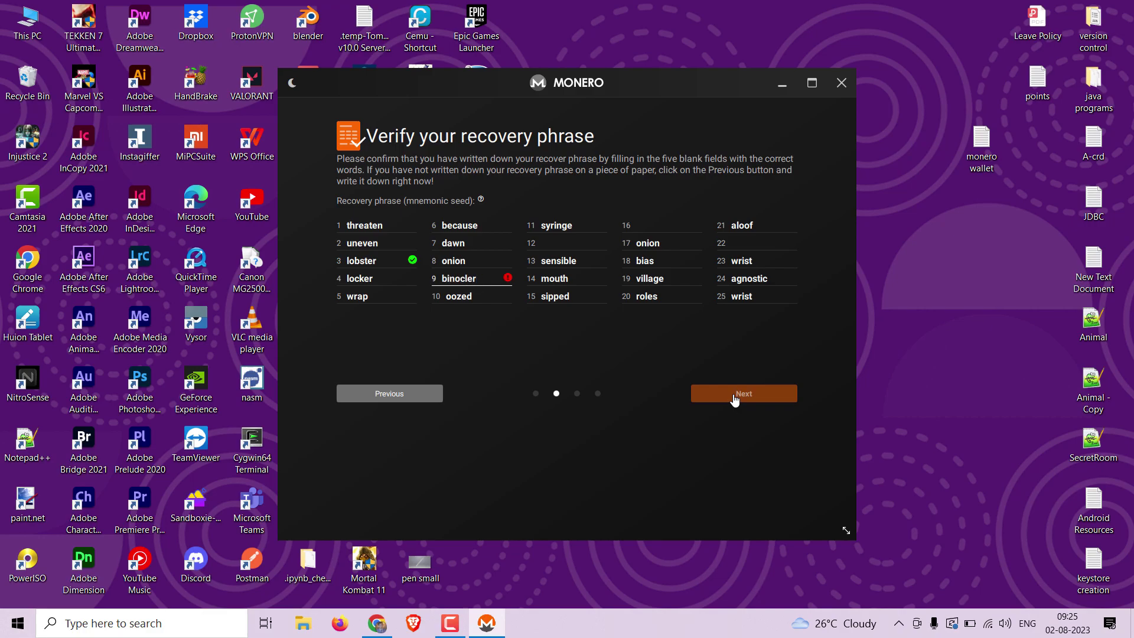
pyautogui.press('BackSpace')
pyautogui.press('BackSpace')
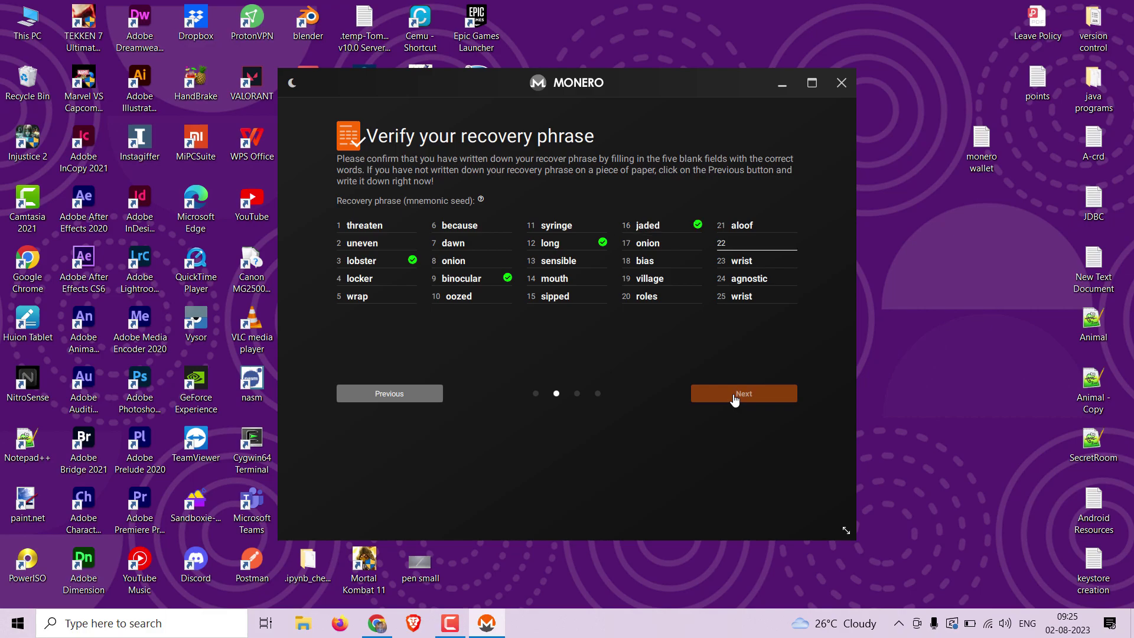
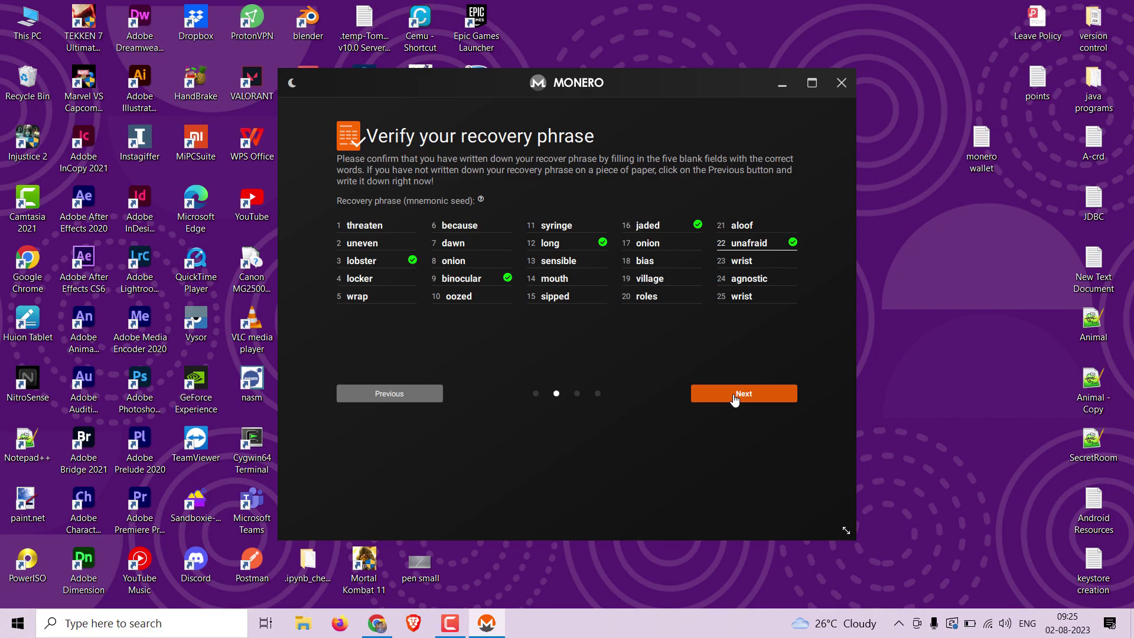
# Step: Enter a wallet password and repeat it in Password (confirm) until both match
pyautogui.click(735, 399)
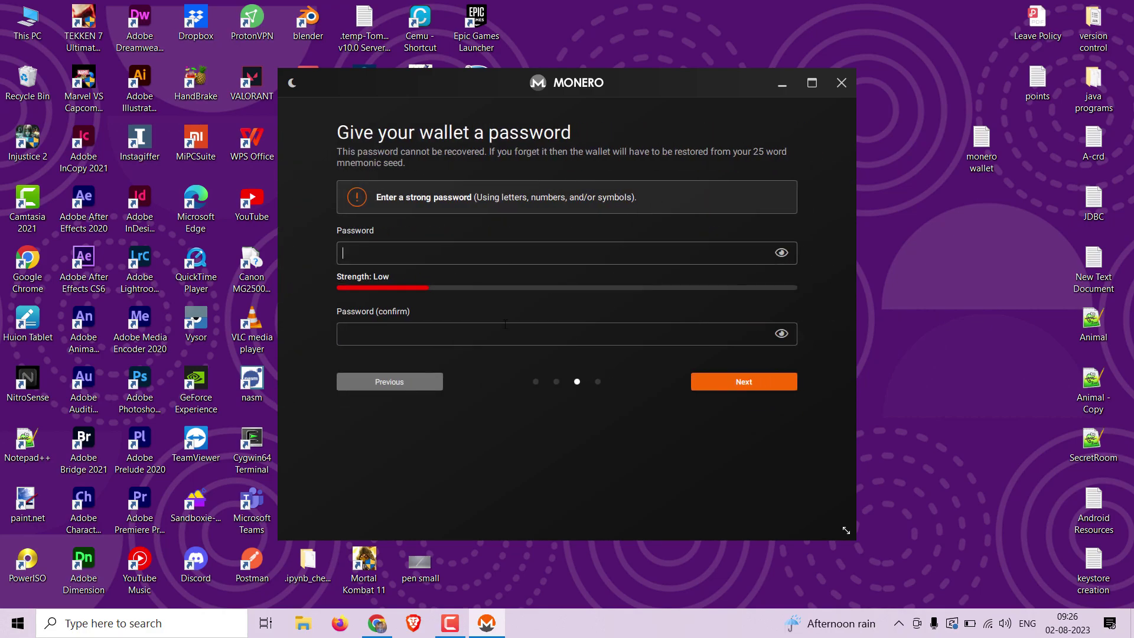
pyautogui.write('••')
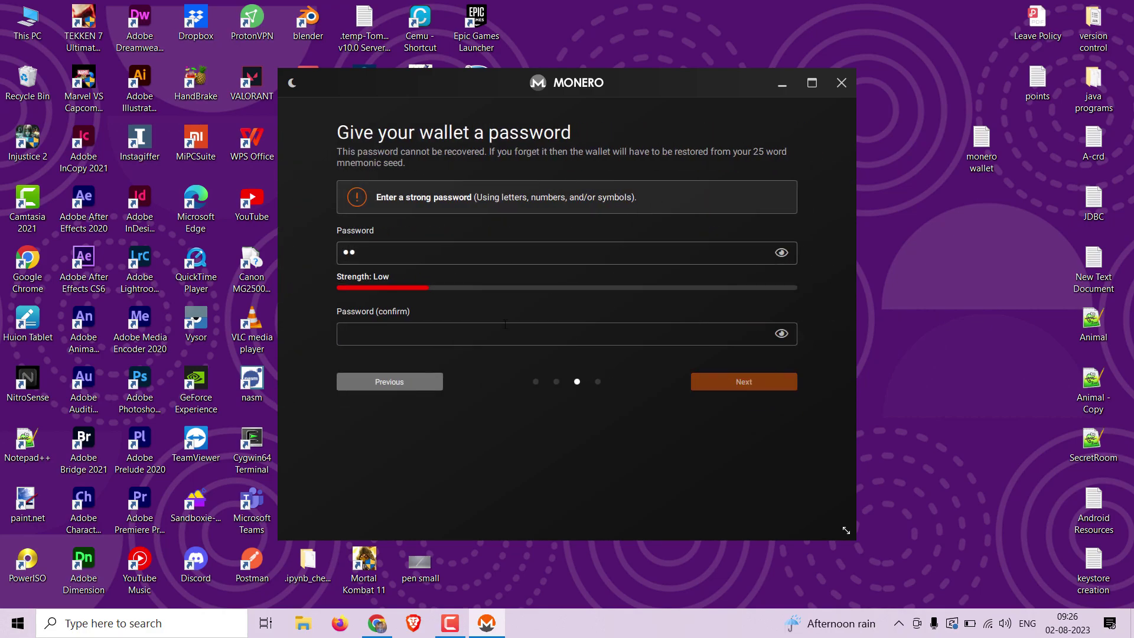
pyautogui.write('••••••••')
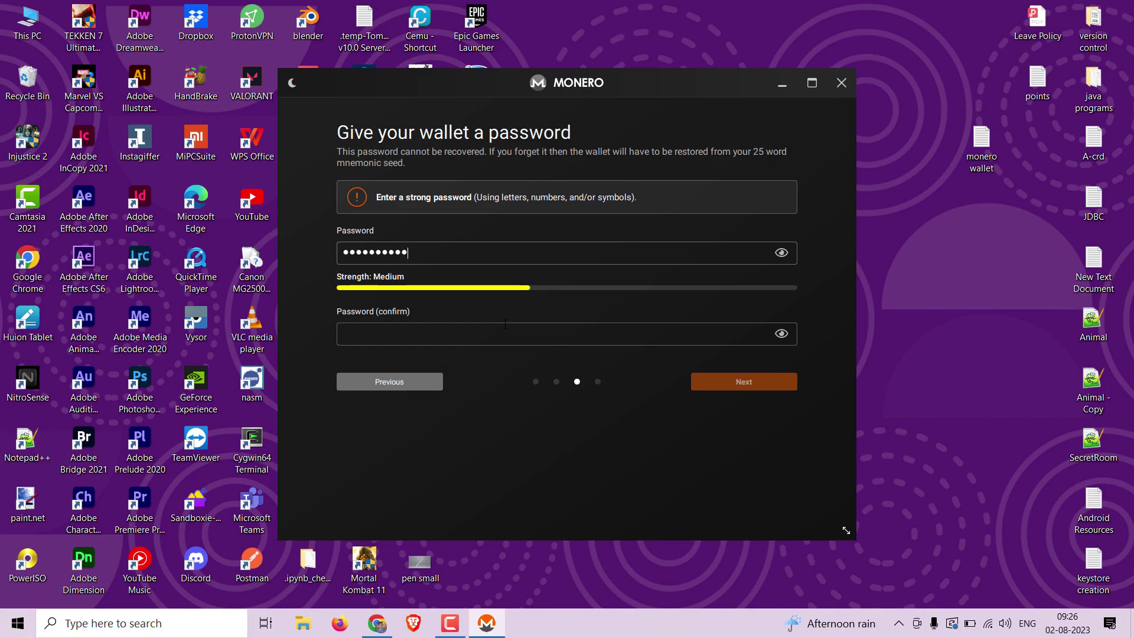
pyautogui.click(502, 337)
pyautogui.write('••••••••••')
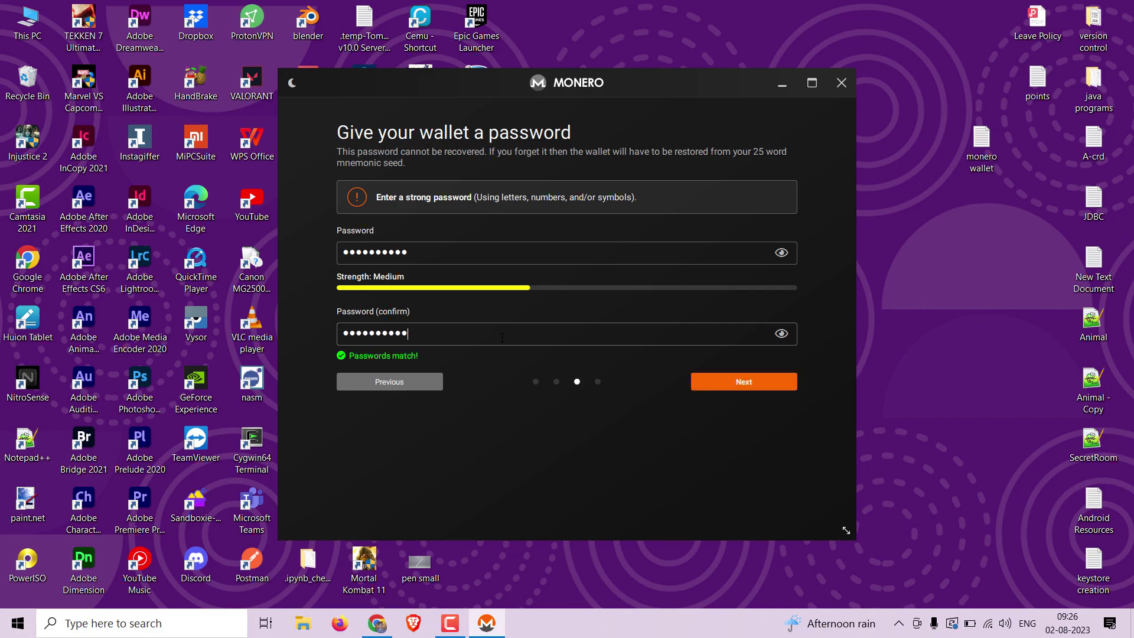
# Step: Finish the wallet summary, create the new Mainnet wallet, and open it with its password
pyautogui.click(722, 380)
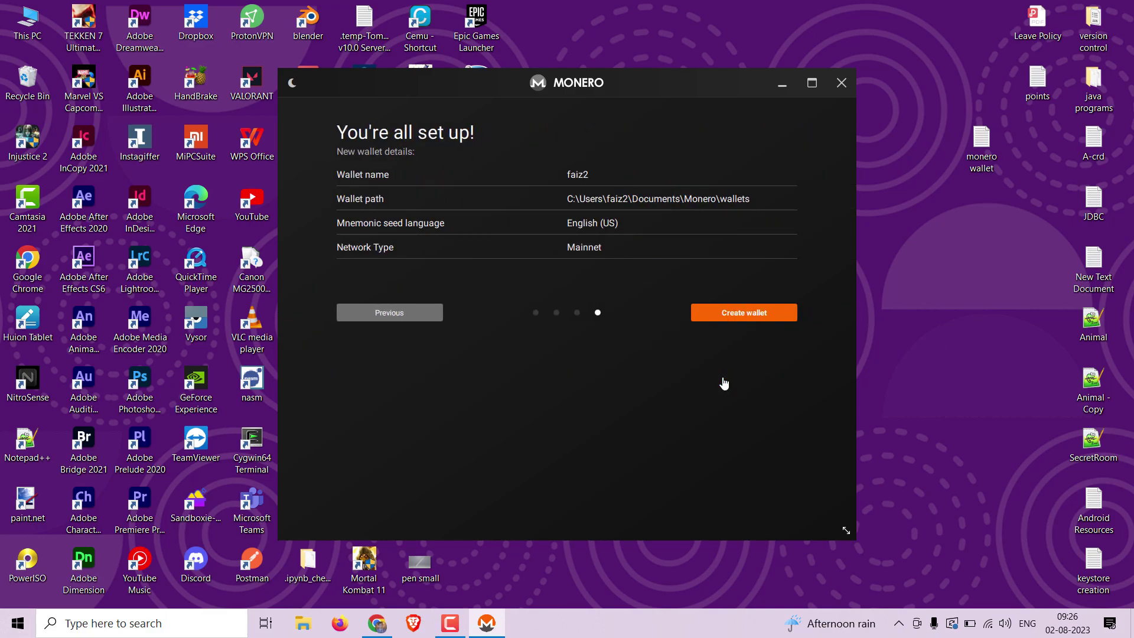
pyautogui.click(762, 322)
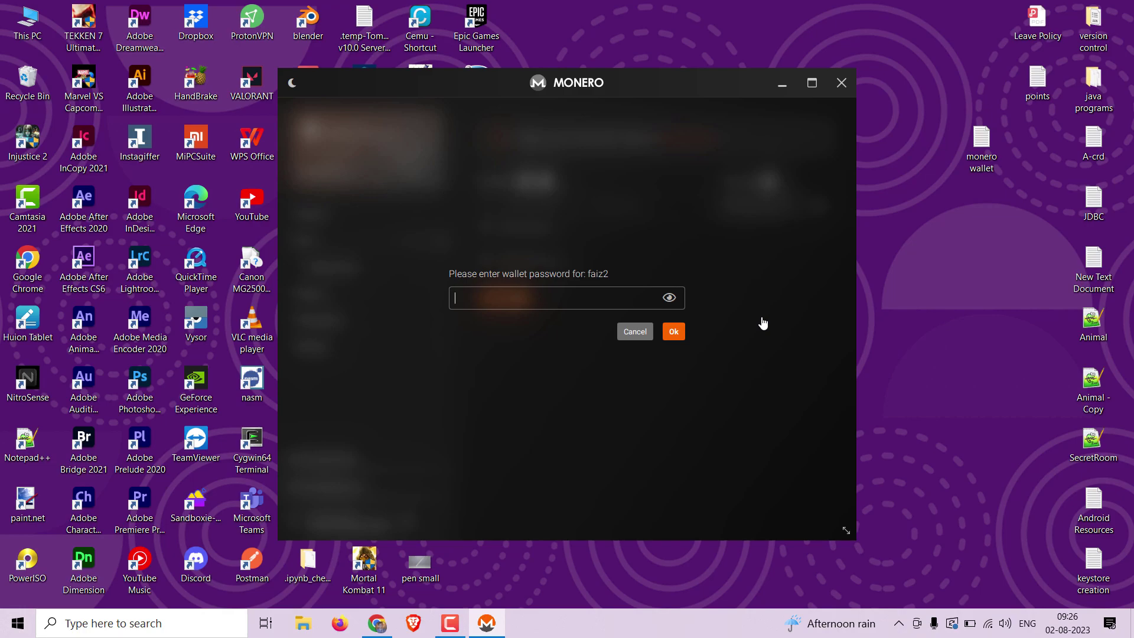
pyautogui.write('••••••••••')
pyautogui.click(676, 332)
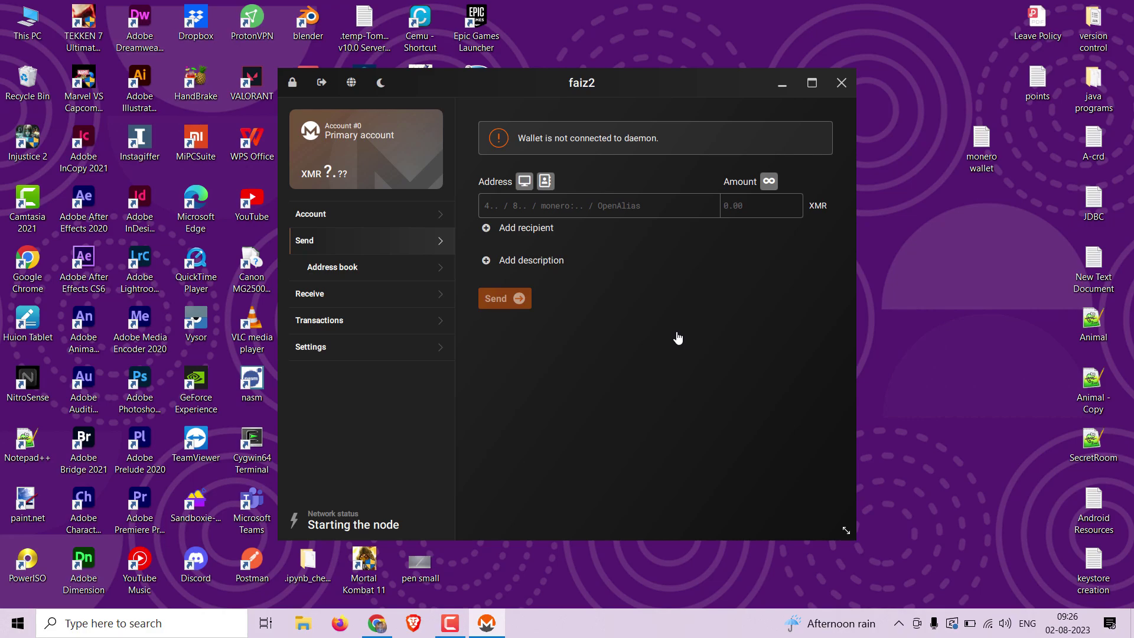
# Step: Allow monerod through the Windows firewall on private networks so syncing begins
pyautogui.click(642, 449)
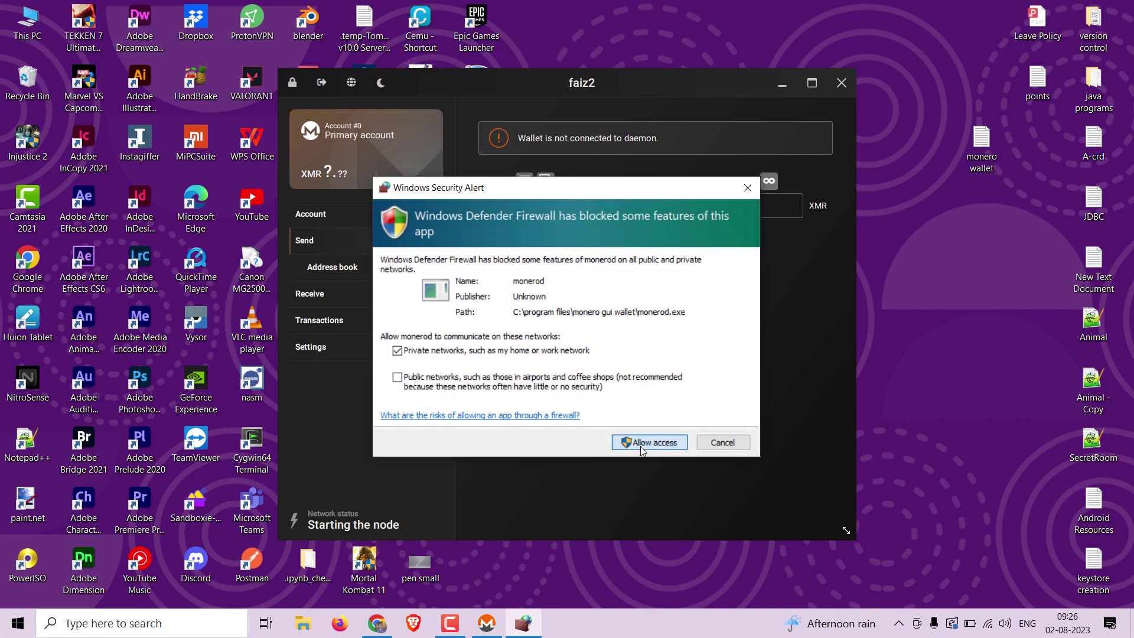
pyautogui.click(642, 444)
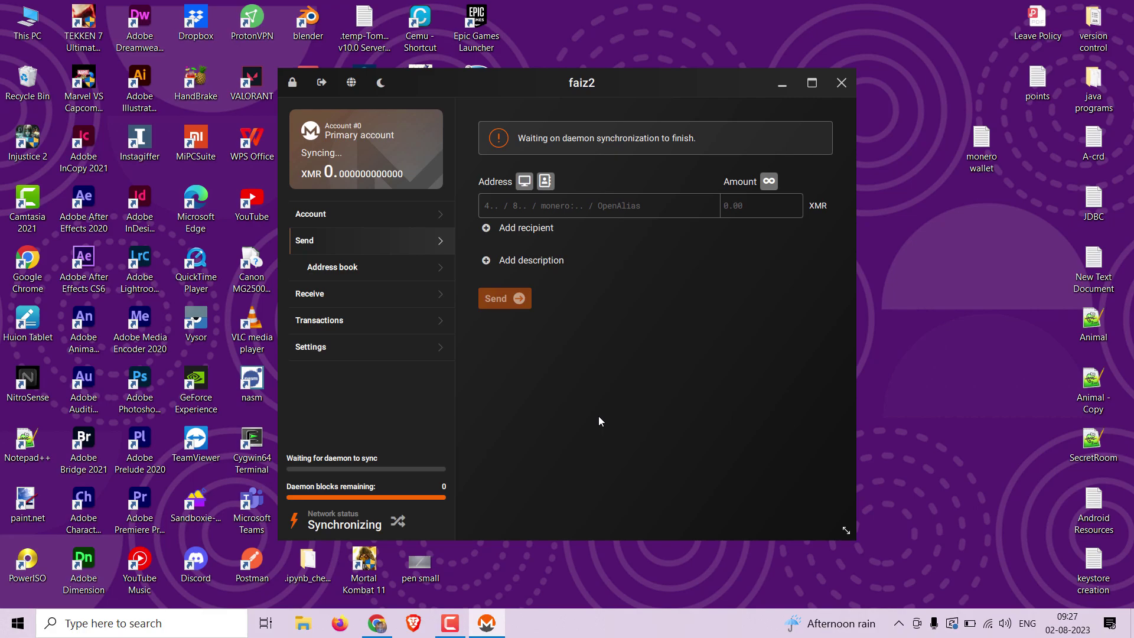
# Step: Copy the primary receive address, then view the history showing 0.481312 XMR received
pyautogui.click(375, 295)
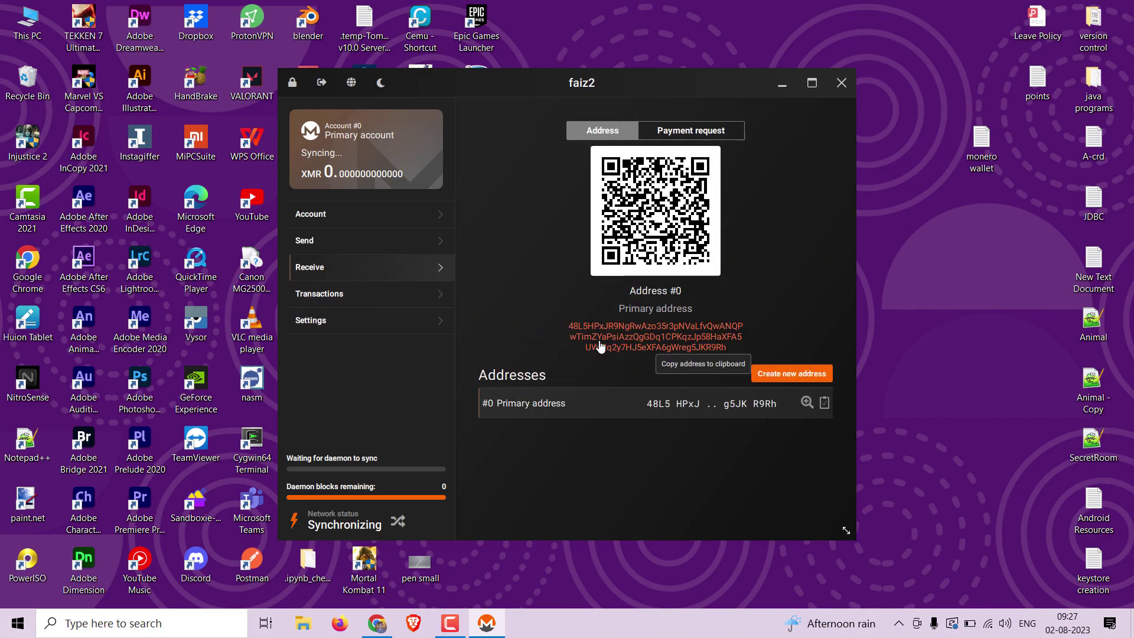
pyautogui.click(658, 337)
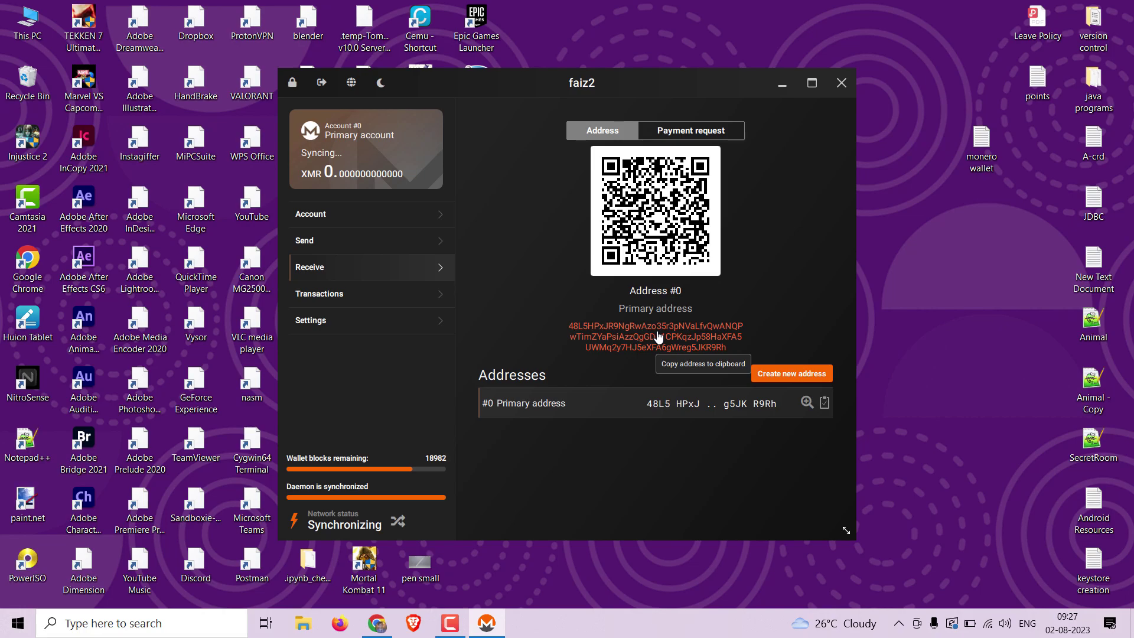
pyautogui.click(444, 298)
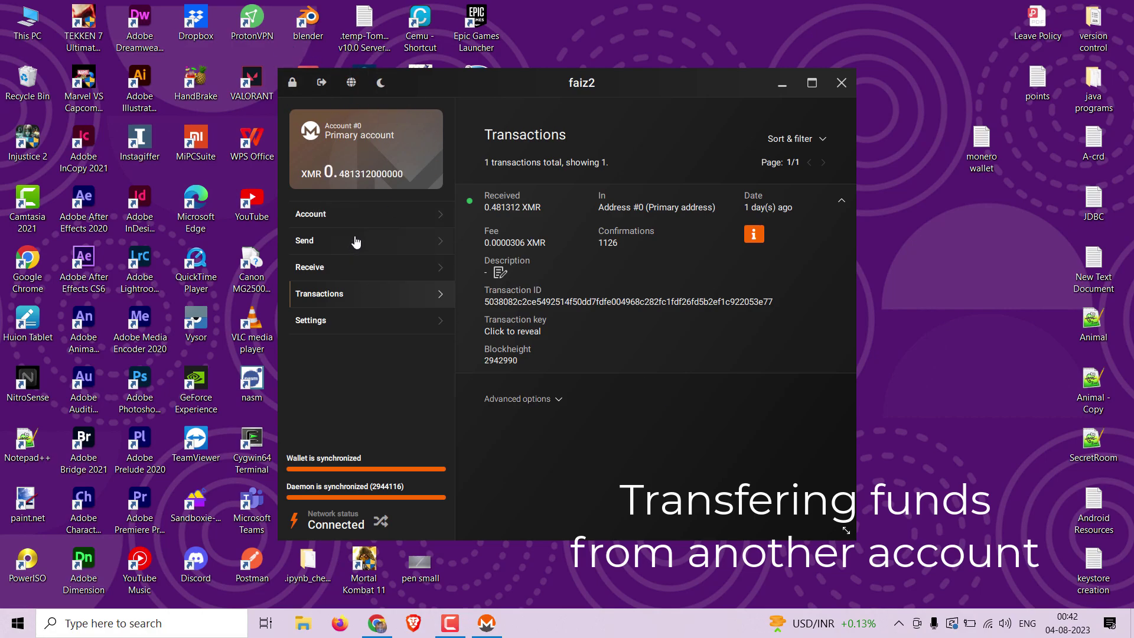
# Step: Go to the Send page to send the full 0.481312 XMR balance
pyautogui.click(446, 248)
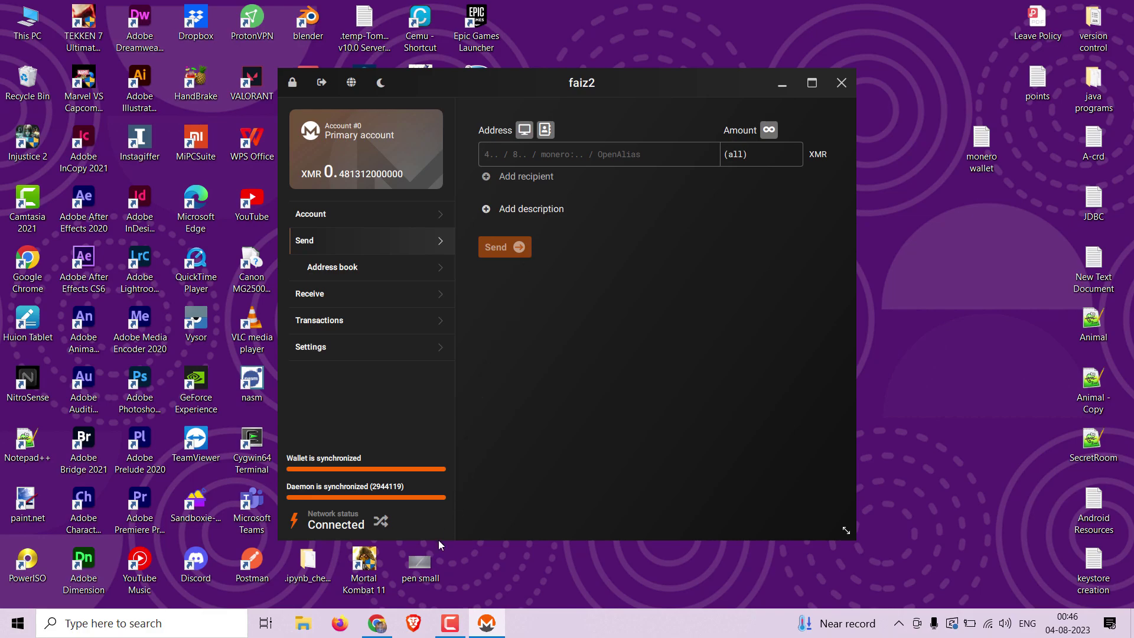
# Step: Load shop.wikileaks.org in a new Chrome tab and select its Monero donation address
pyautogui.click(377, 623)
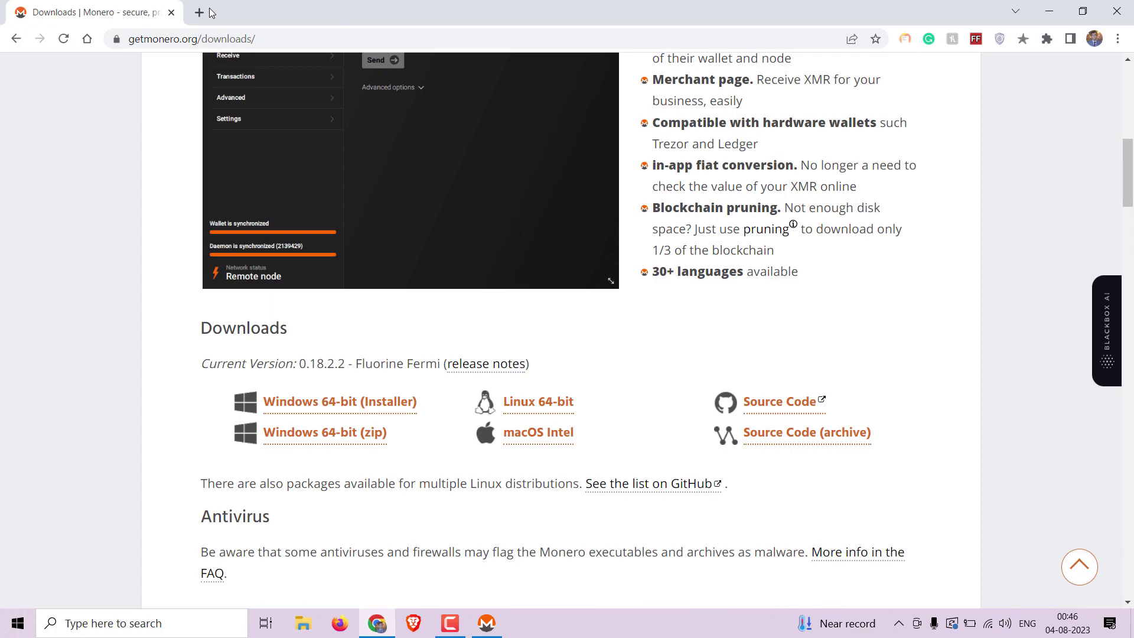
pyautogui.click(199, 12)
pyautogui.write('shop')
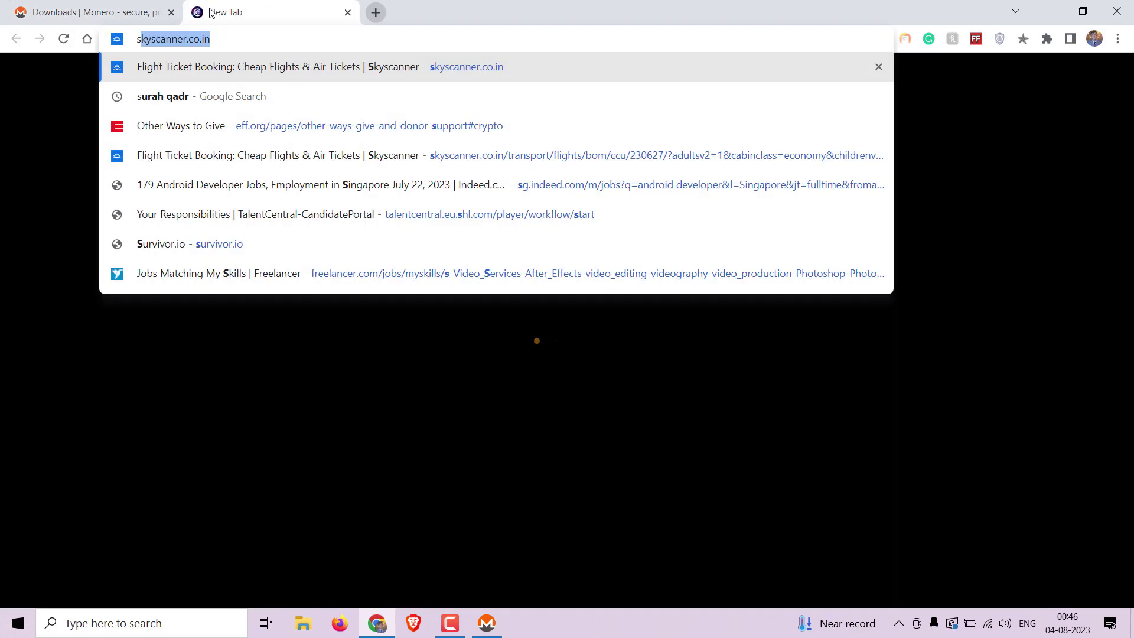
pyautogui.press('Return')
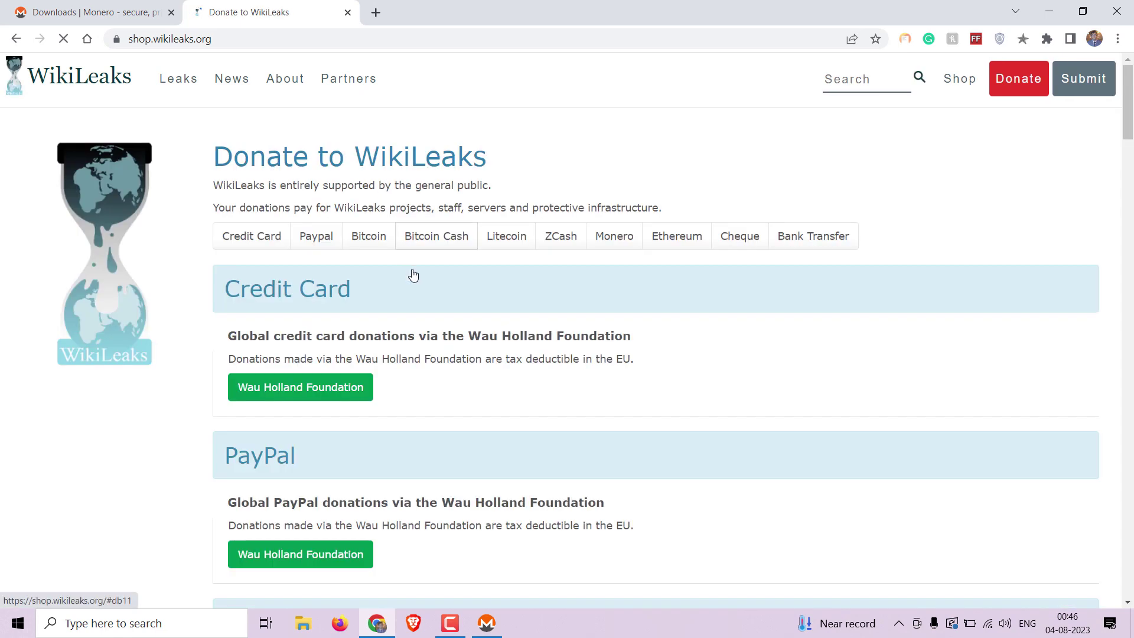
pyautogui.scroll(-8, 413, 274)
pyautogui.scroll(-15, 414, 275)
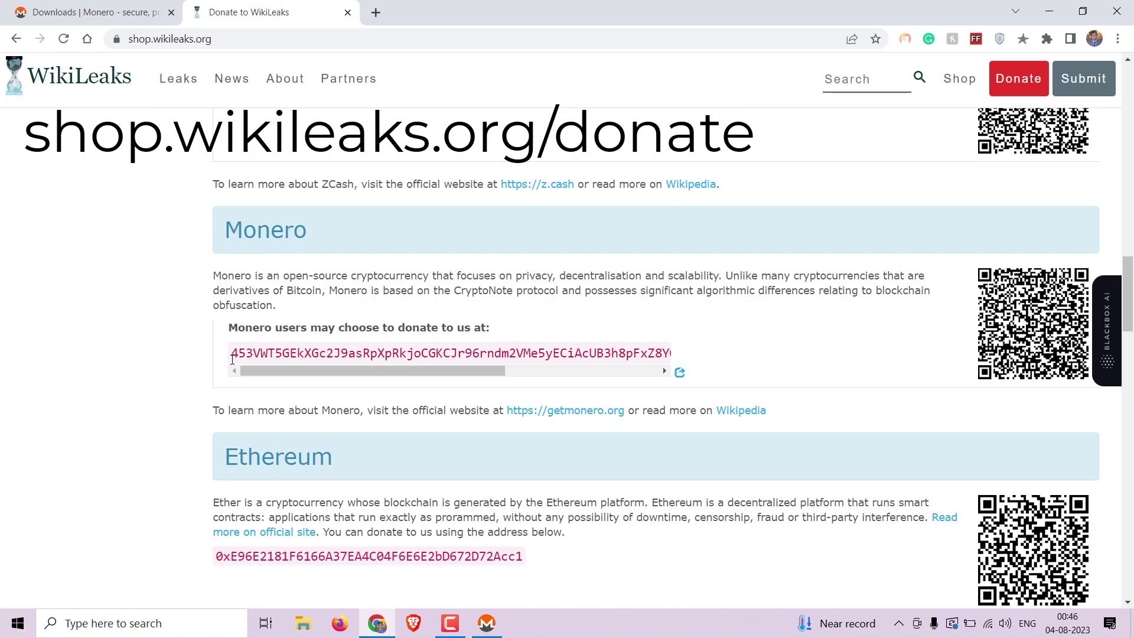
pyautogui.moveTo(232, 354); pyautogui.dragTo(677, 356)
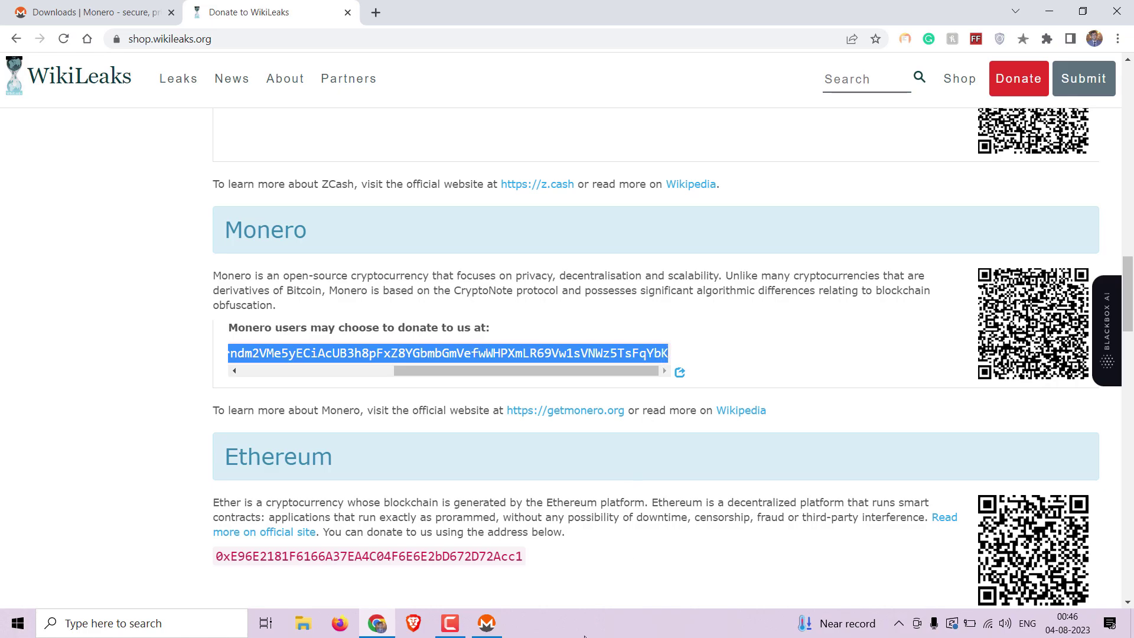
# Step: Paste the WikiLeaks address as recipient and send all 0.48128132 XMR, confirming with the wallet password
pyautogui.click(488, 623)
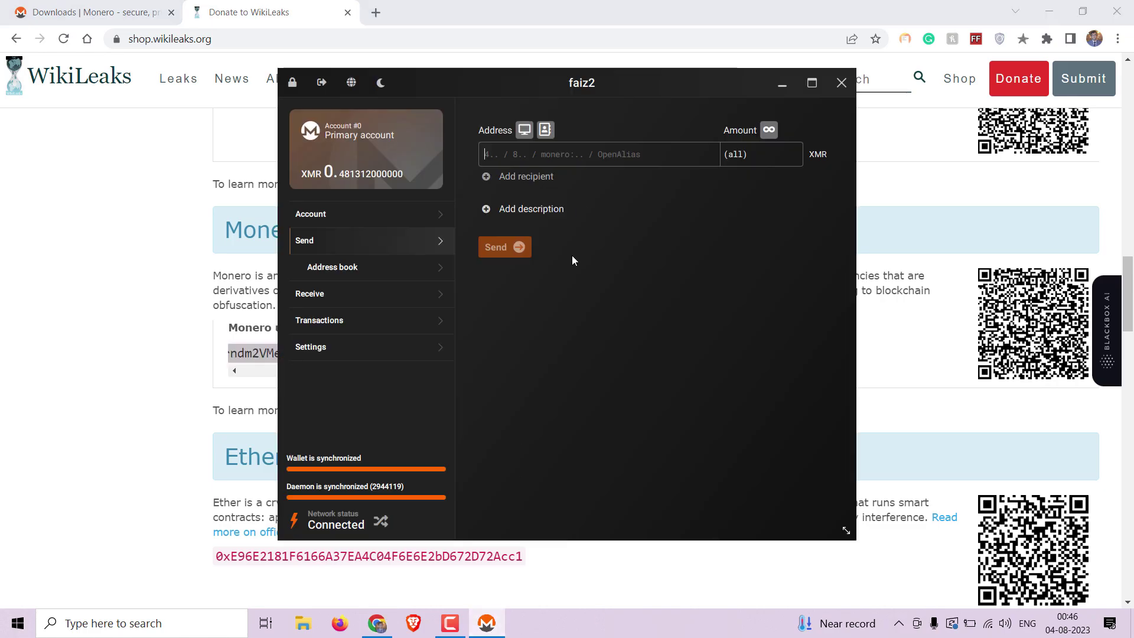
pyautogui.hotkey('ctrl', 'v')
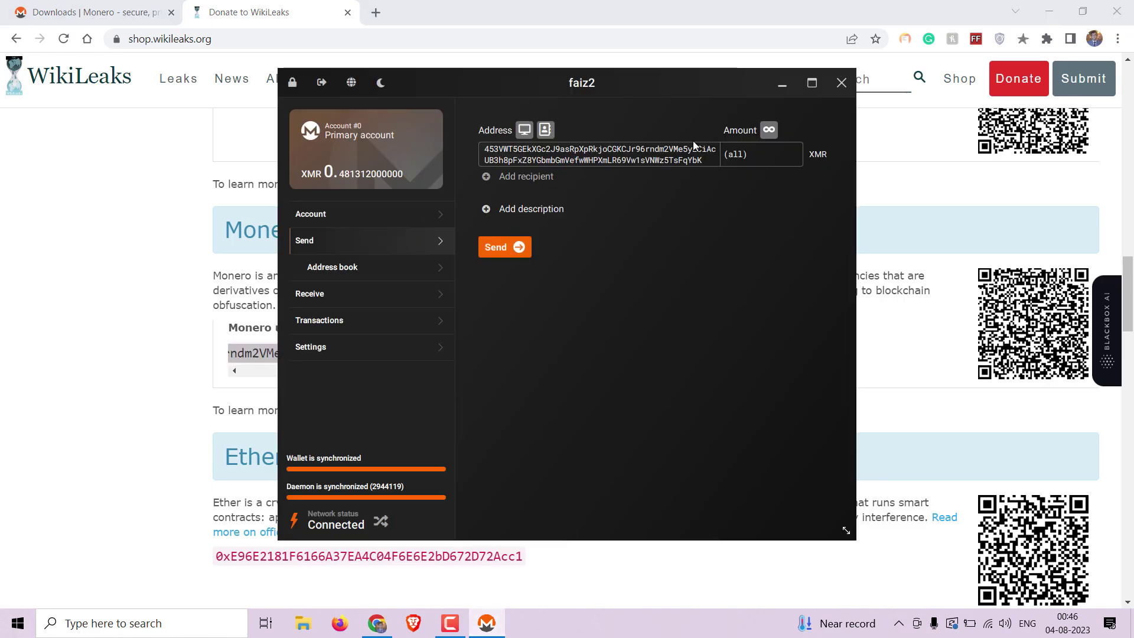
pyautogui.click(503, 248)
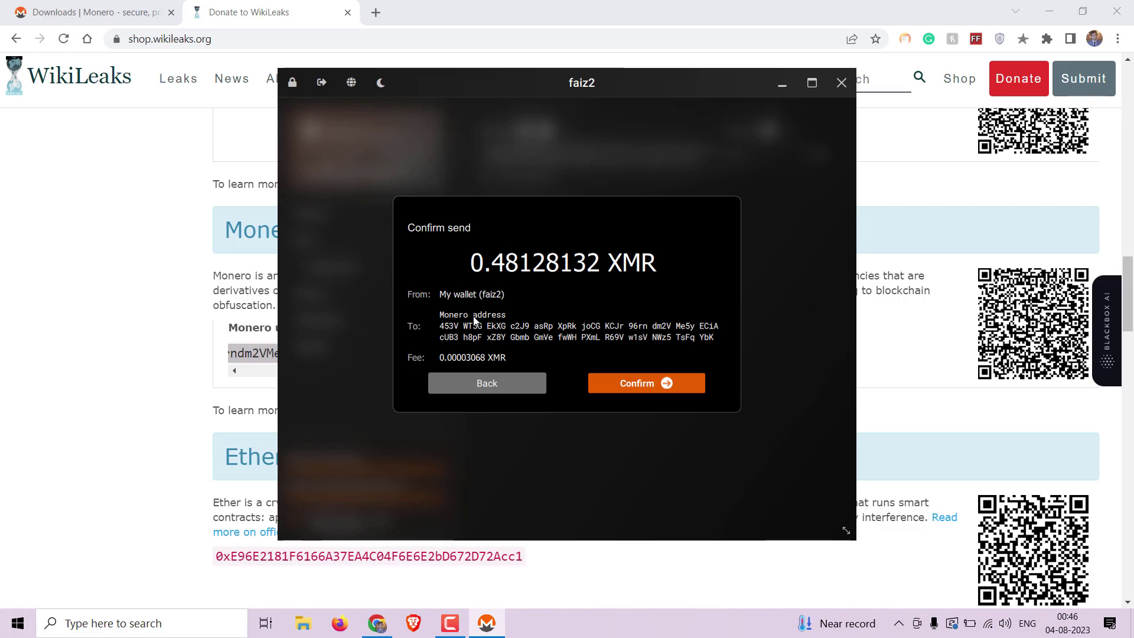
pyautogui.click(623, 383)
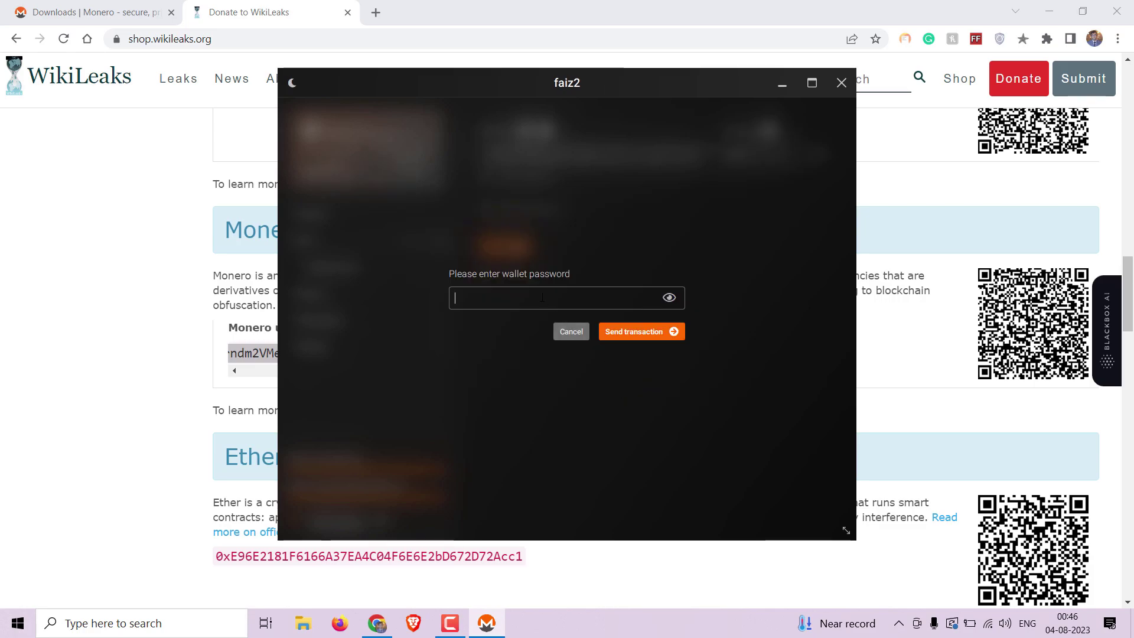
pyautogui.write('****')
pyautogui.write('****')
pyautogui.click(628, 331)
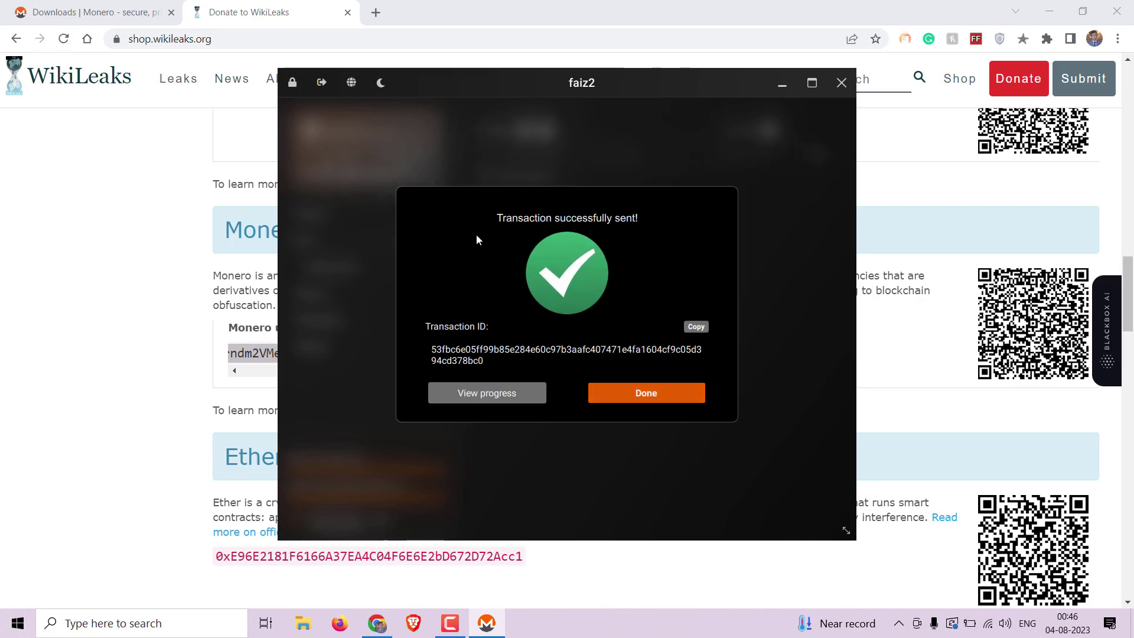
pyautogui.click(654, 397)
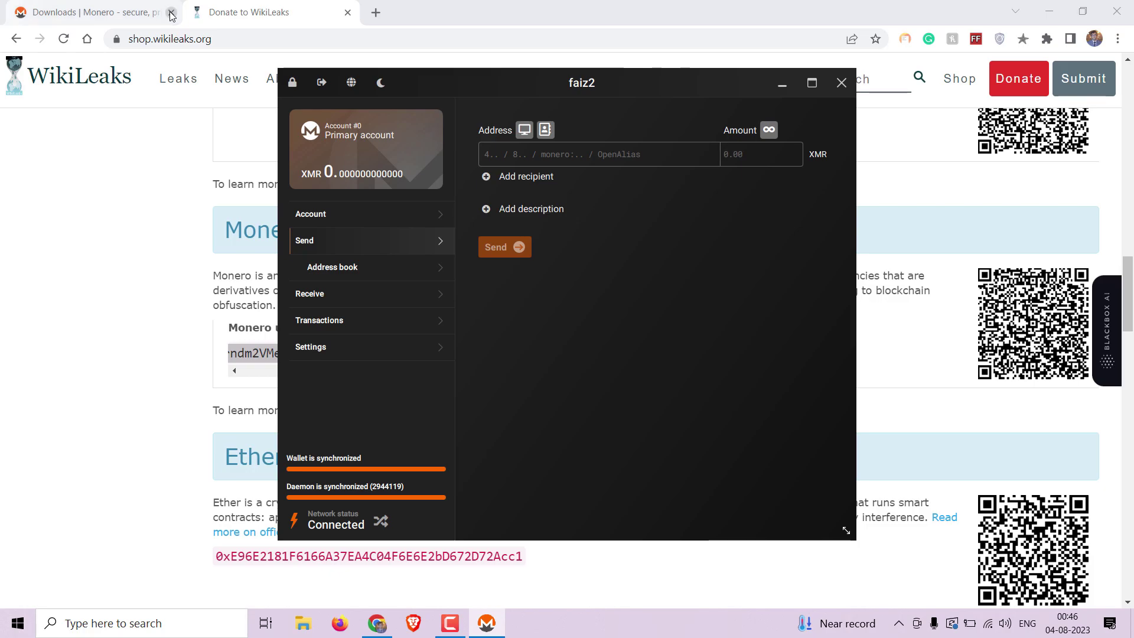
# Step: Minimize the wallet and open The Hidden Wiki from the 'hidden' suggestion in a new tab
pyautogui.click(779, 84)
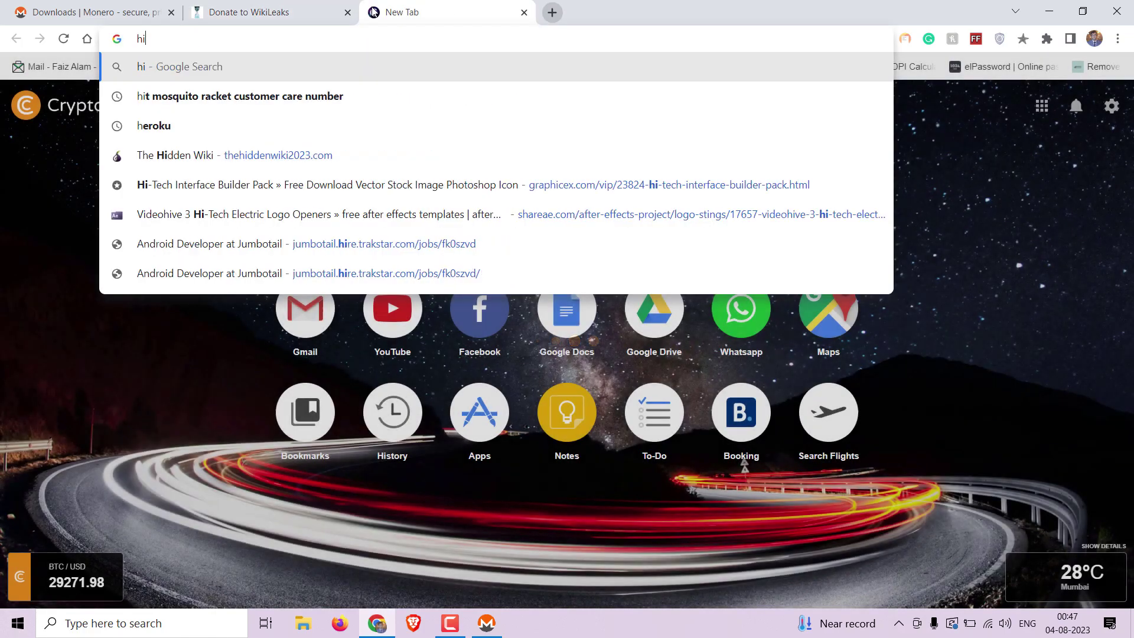
pyautogui.write('en')
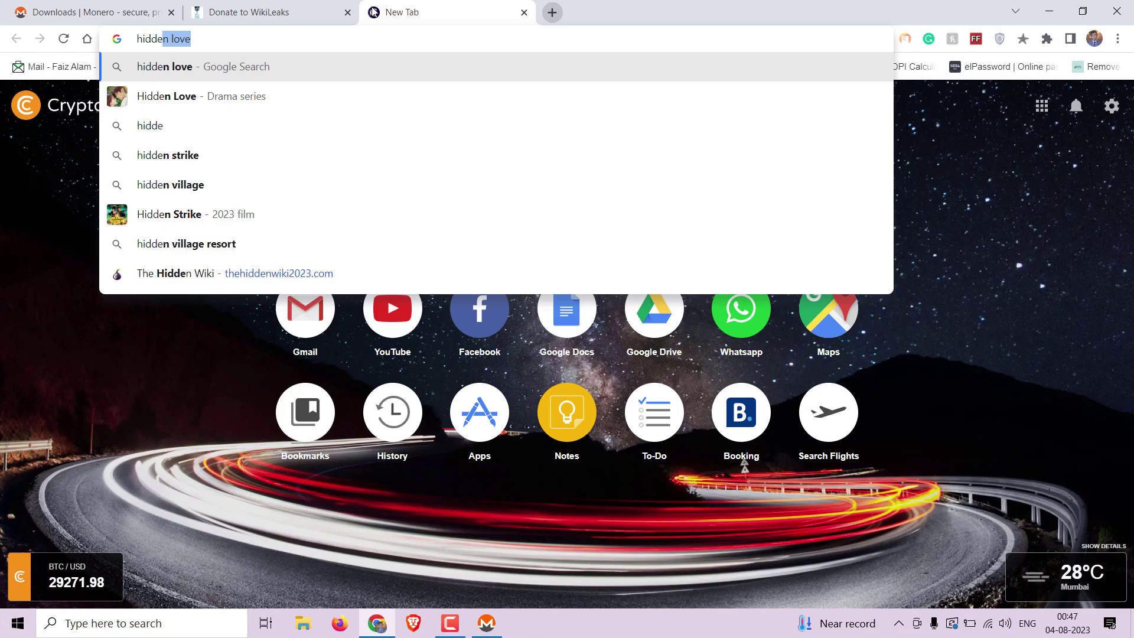
pyautogui.press('Down')
pyautogui.press('Down')
pyautogui.press('Down')
pyautogui.press('Down')
pyautogui.press('Down')
pyautogui.press('Down')
pyautogui.press('Down')
pyautogui.press('Return')
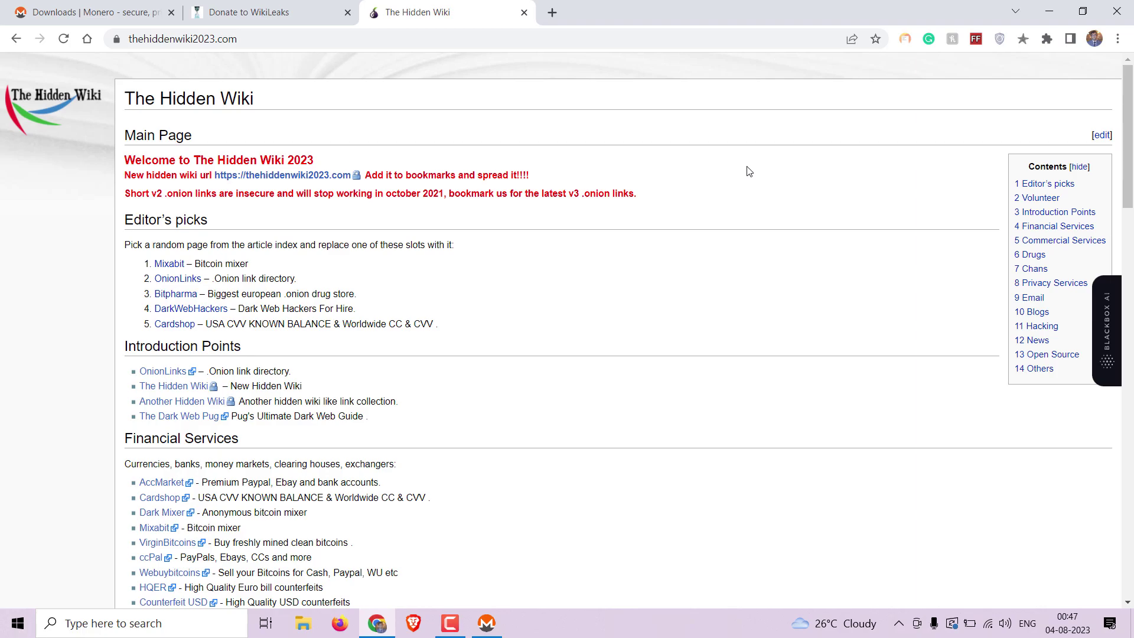
# Step: Minimize Google Chrome to reveal the Windows desktop
pyautogui.click(1058, 8)
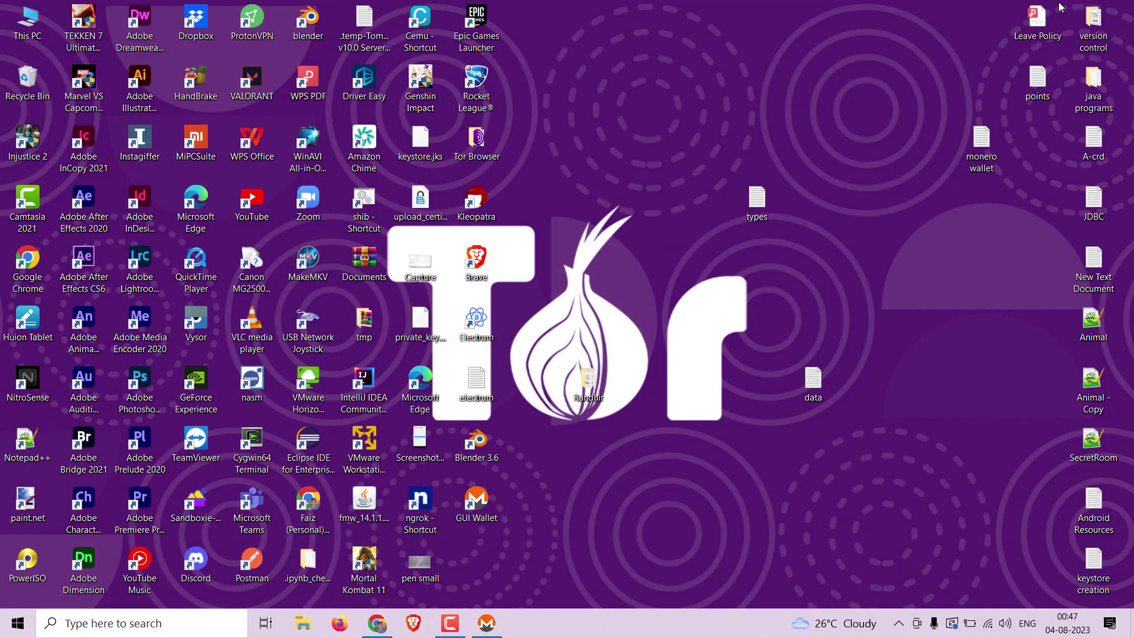